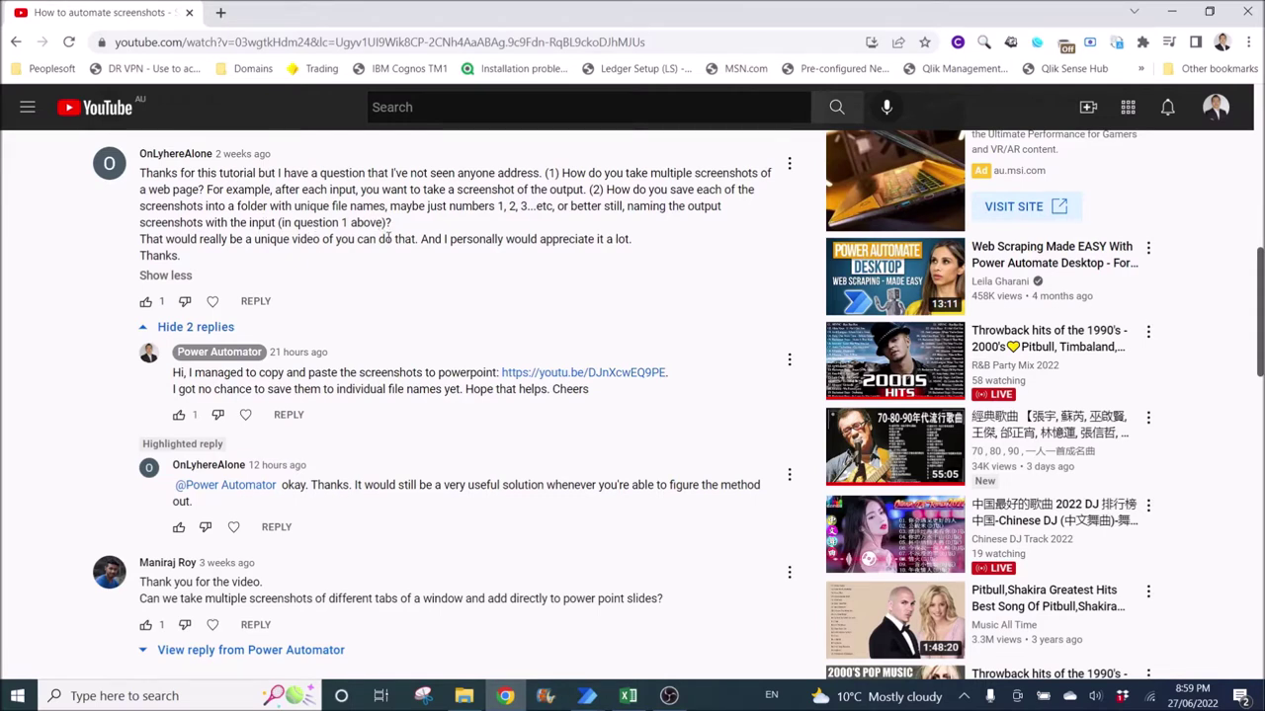
# - Switch to the Search Terms workbook in Excel and review the search terms listed under the Search heading
pyautogui.click(631, 697)
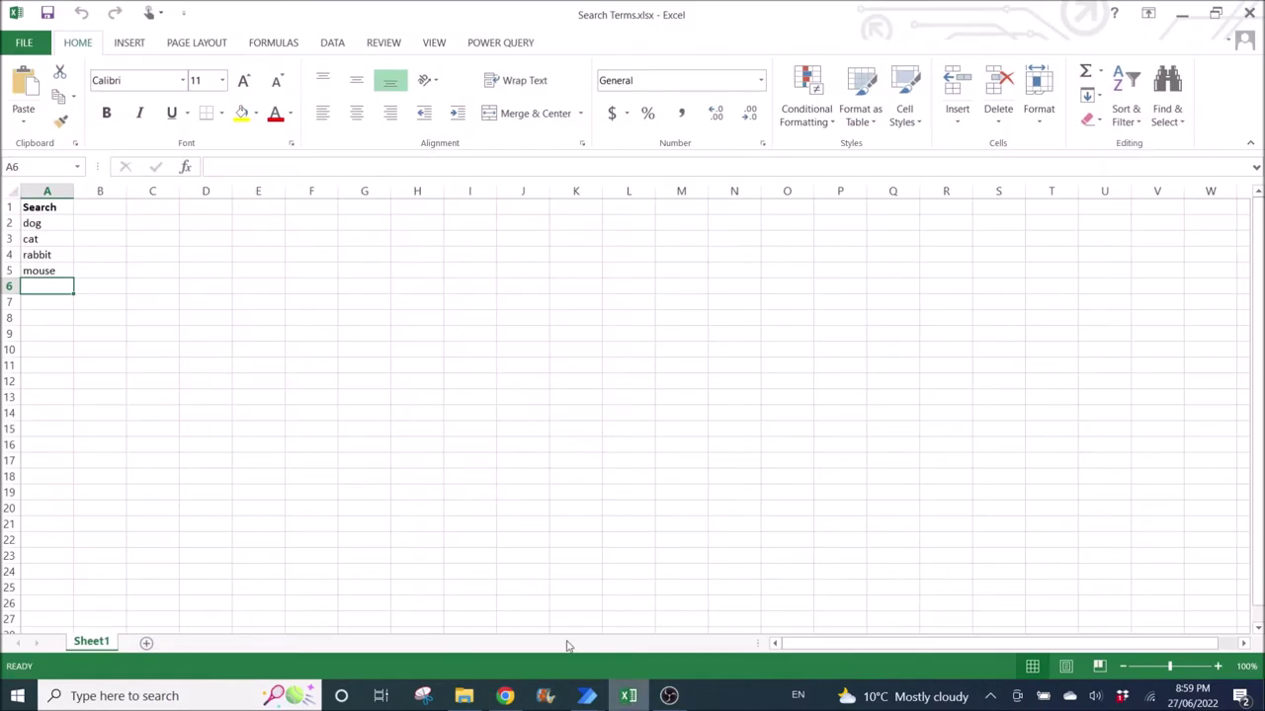
pyautogui.click(44, 321)
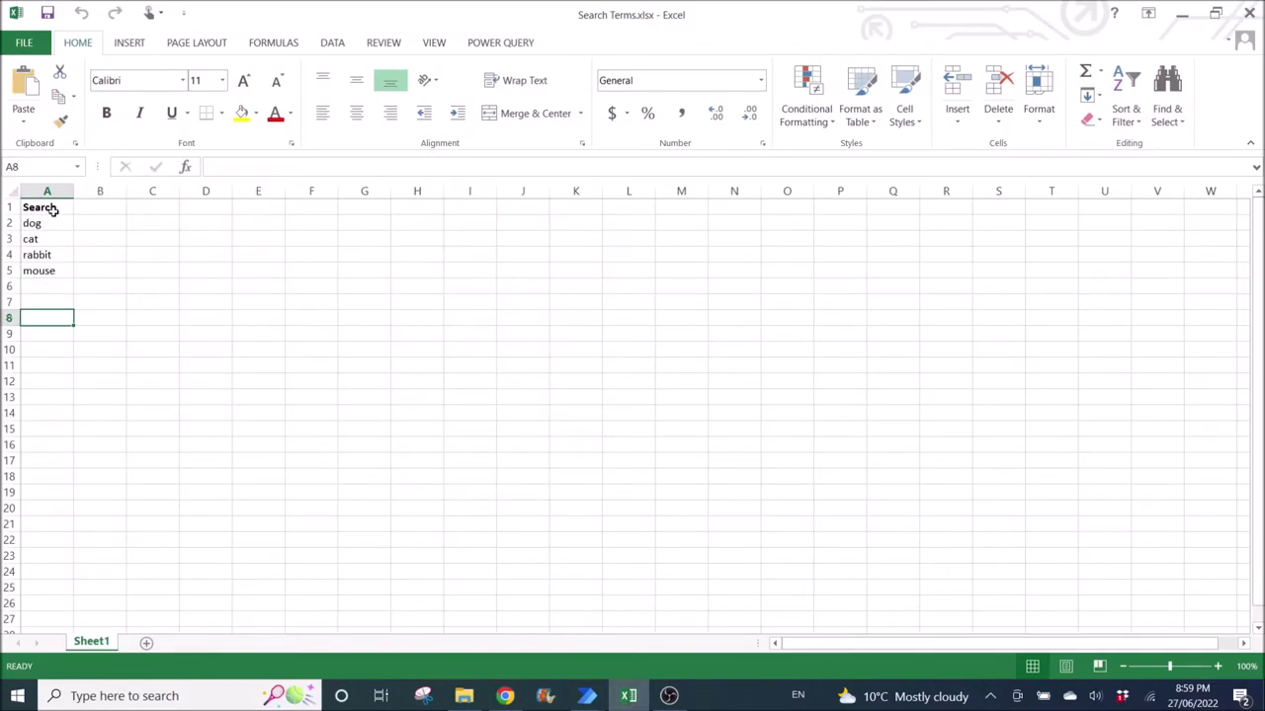
pyautogui.moveTo(51, 223); pyautogui.dragTo(53, 273)
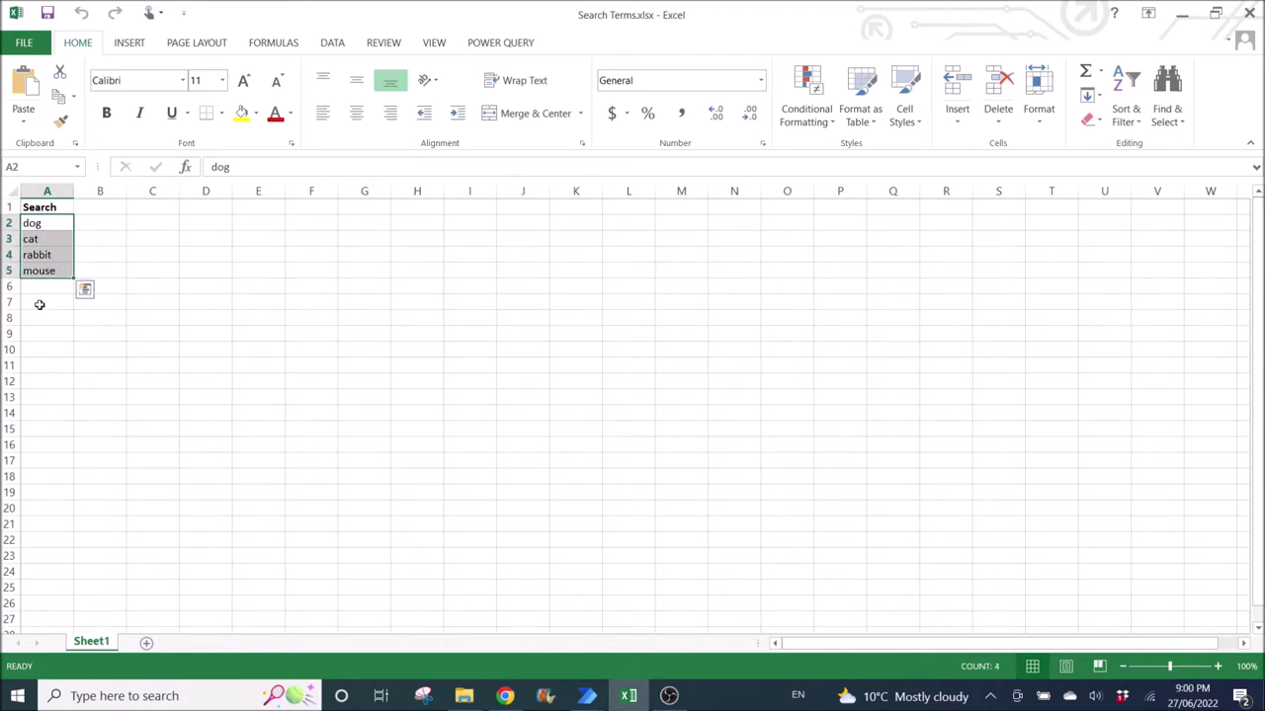
pyautogui.click(45, 293)
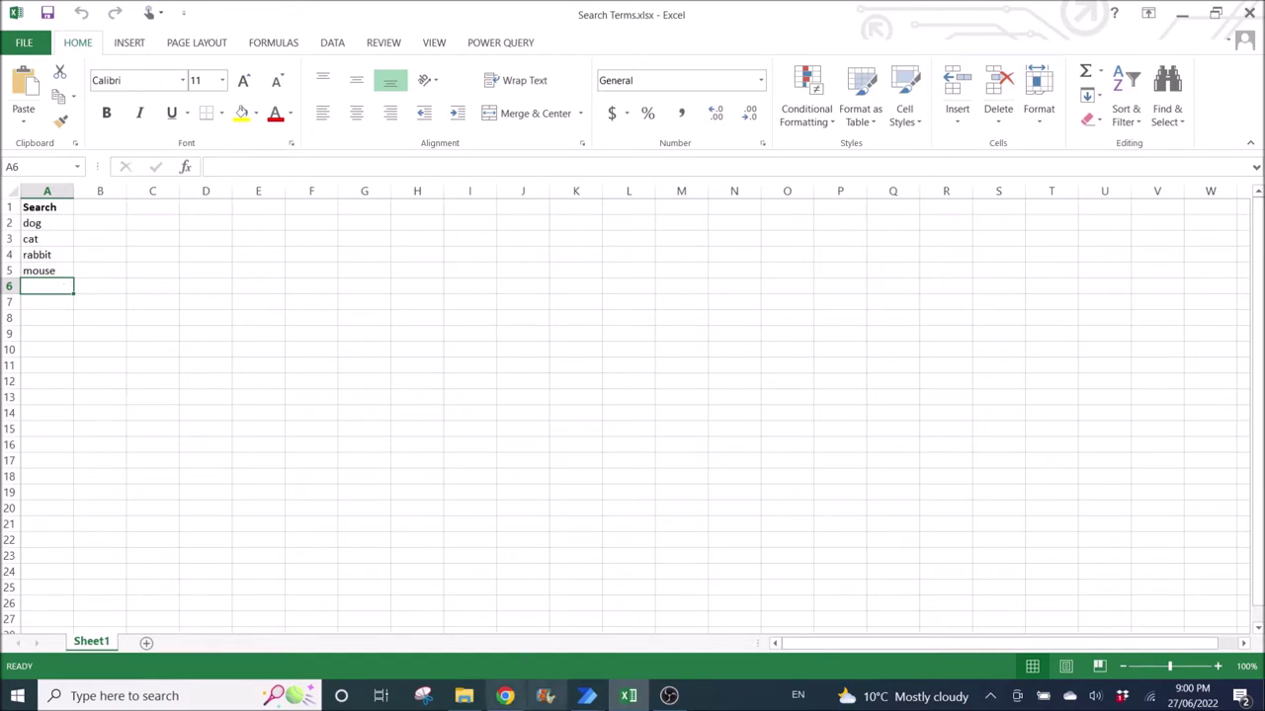
# - Switch to Chrome, open Google in a new tab and search for "dog"
pyautogui.click(505, 695)
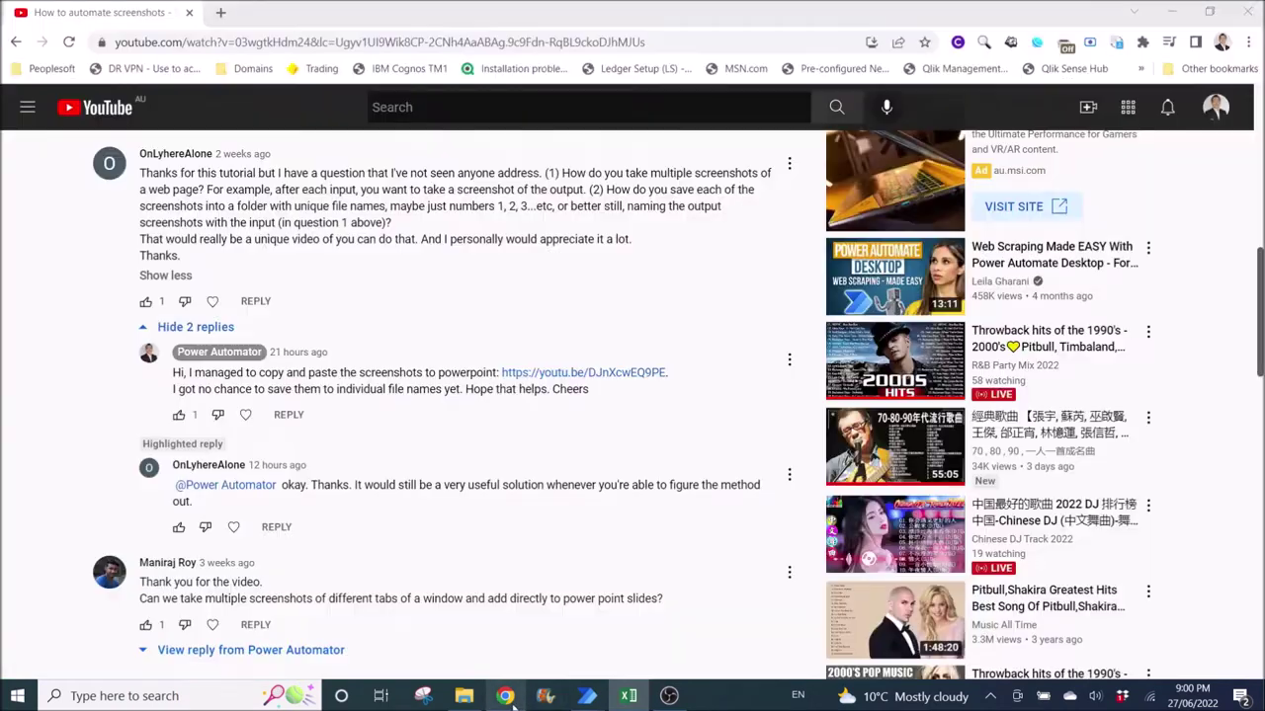
pyautogui.click(221, 12)
pyautogui.write('googl')
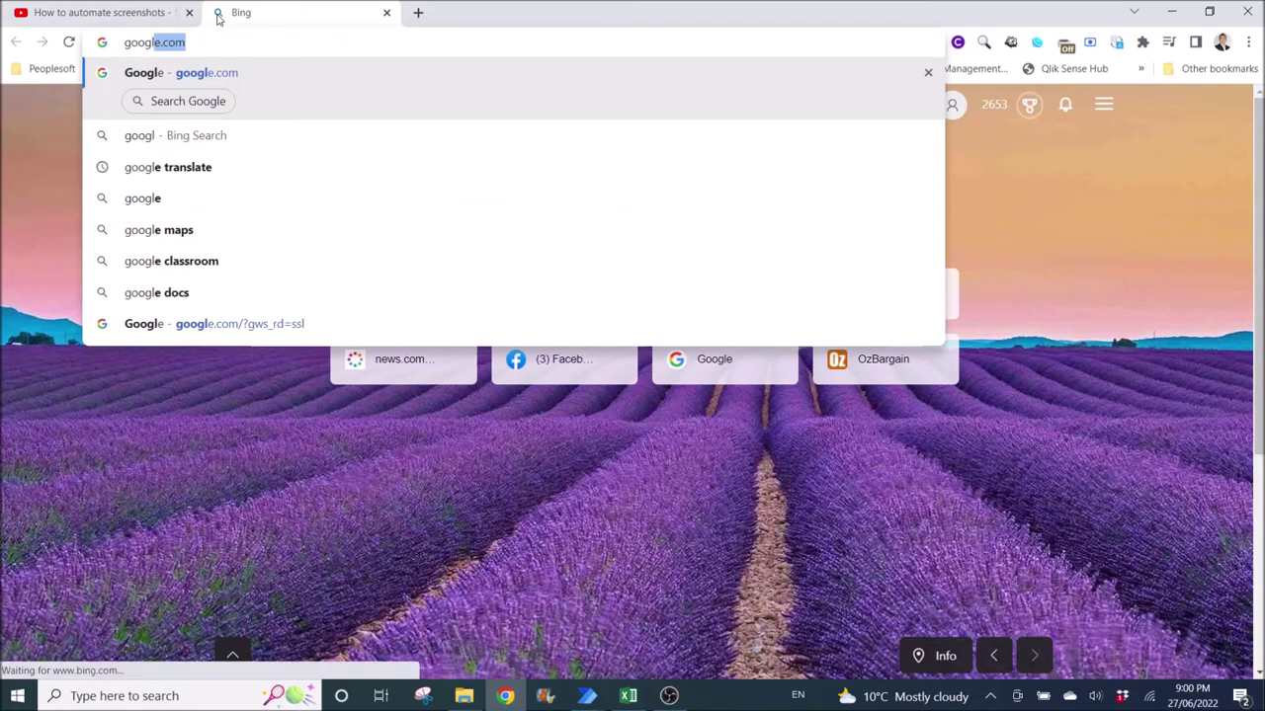
pyautogui.press('Return')
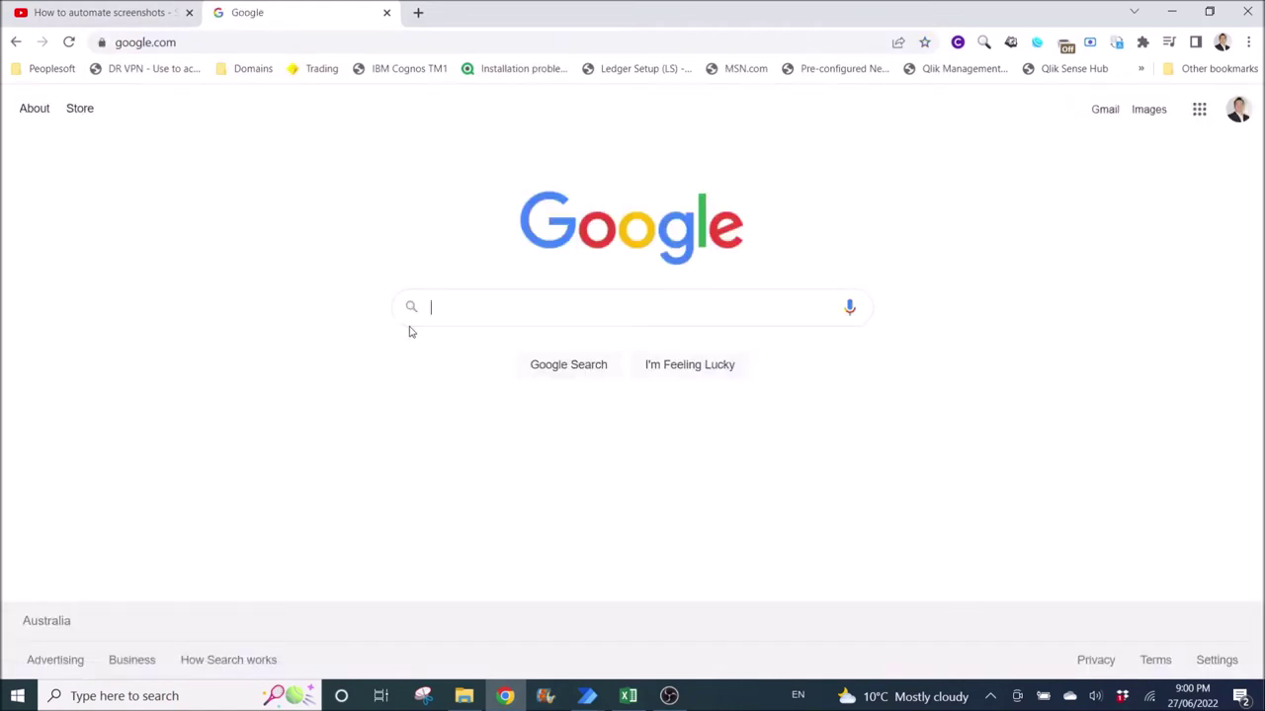
pyautogui.write('dog')
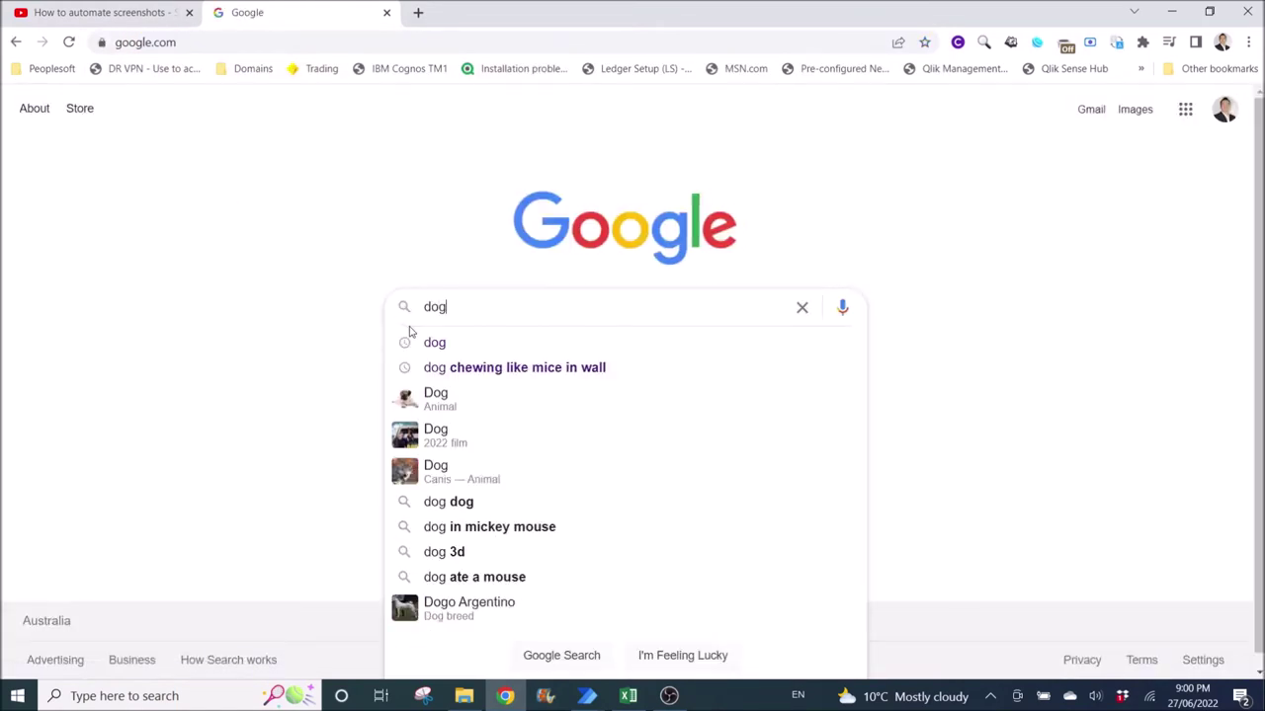
pyautogui.press('Return')
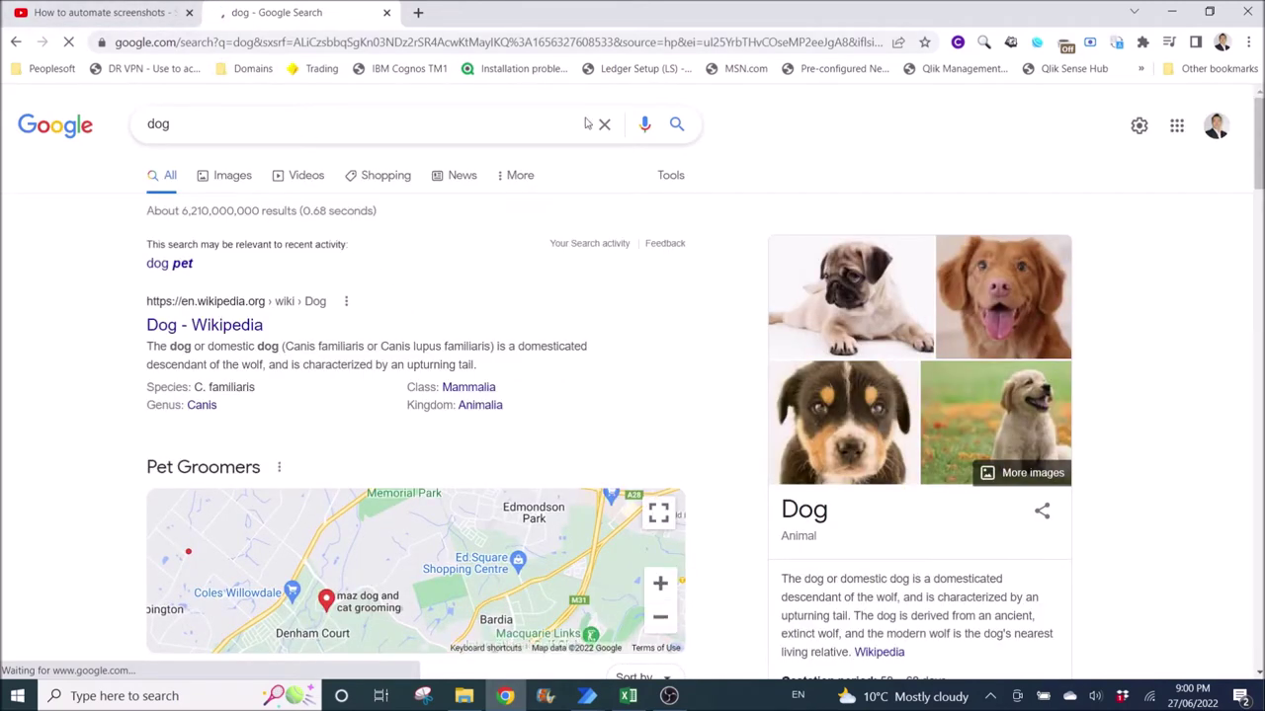
# - Switch to the Screenshot folder in File Explorer, view dog.jpg and close the image
pyautogui.click(464, 697)
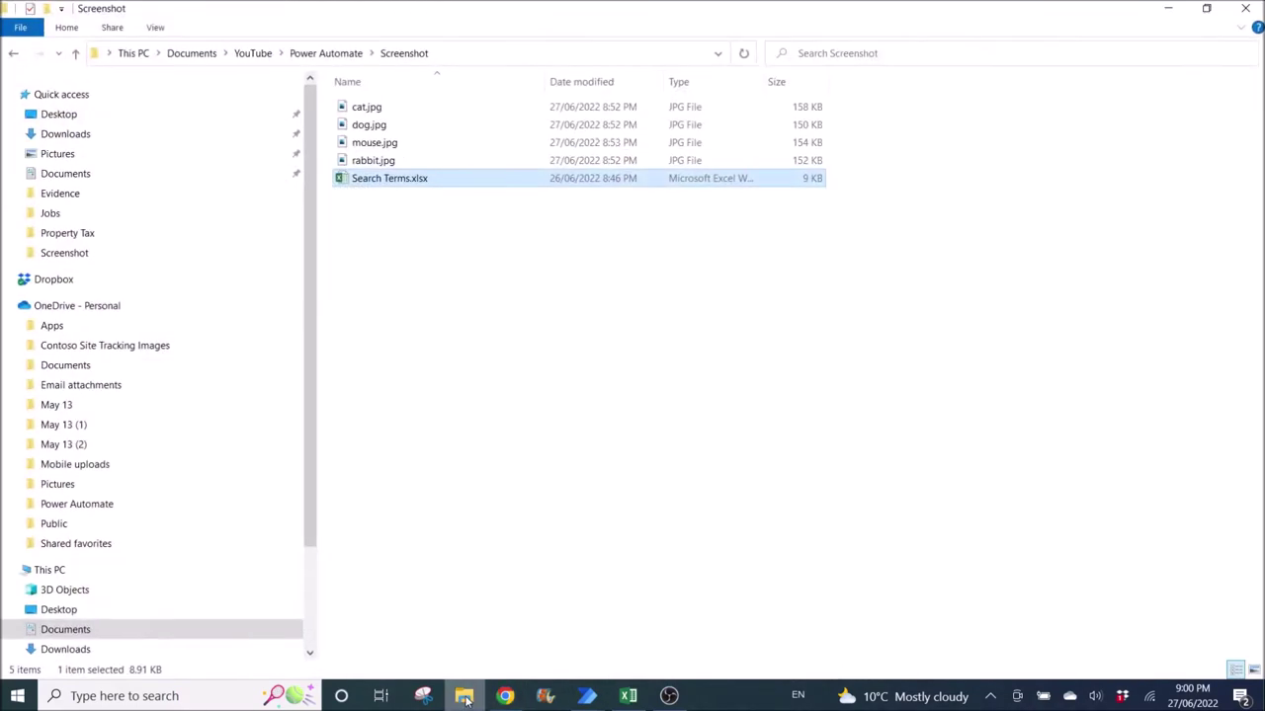
pyautogui.doubleClick(384, 128)
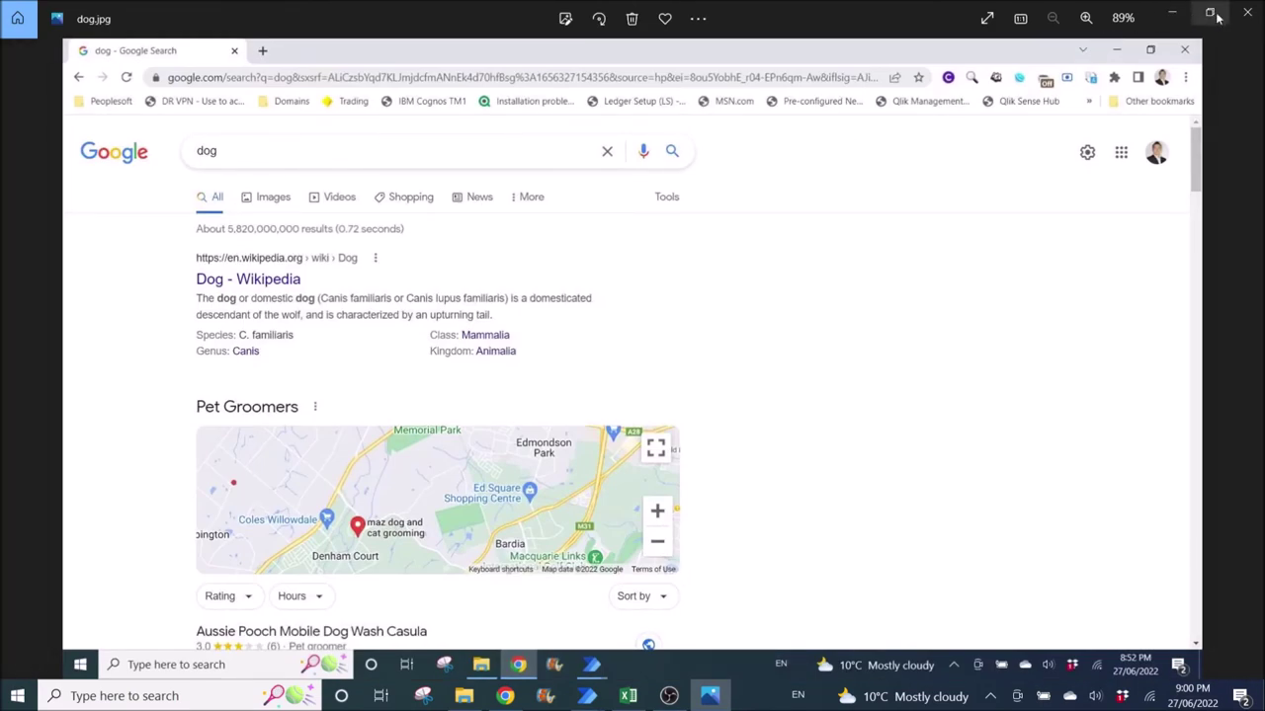
pyautogui.click(1248, 15)
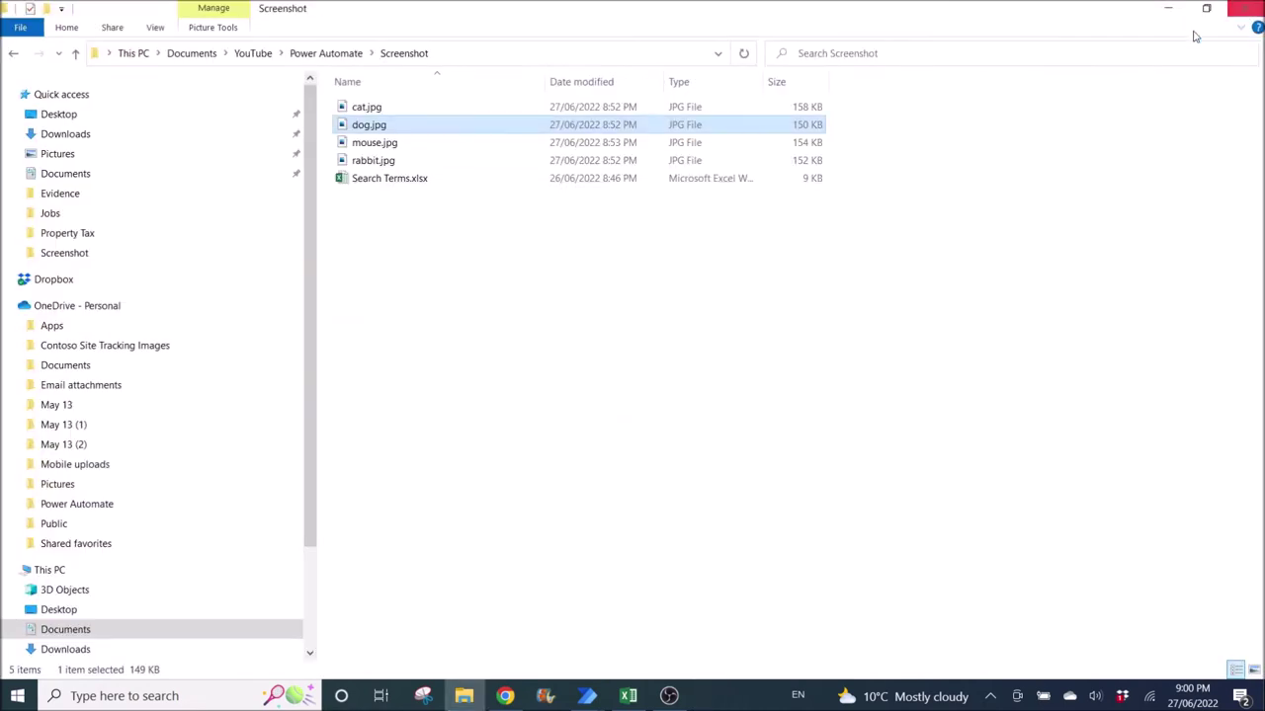
# - Delete cat.jpg, dog.jpg, mouse.jpg and rabbit.jpg from the Screenshot folder, keeping the Excel workbook
pyautogui.click(373, 108)
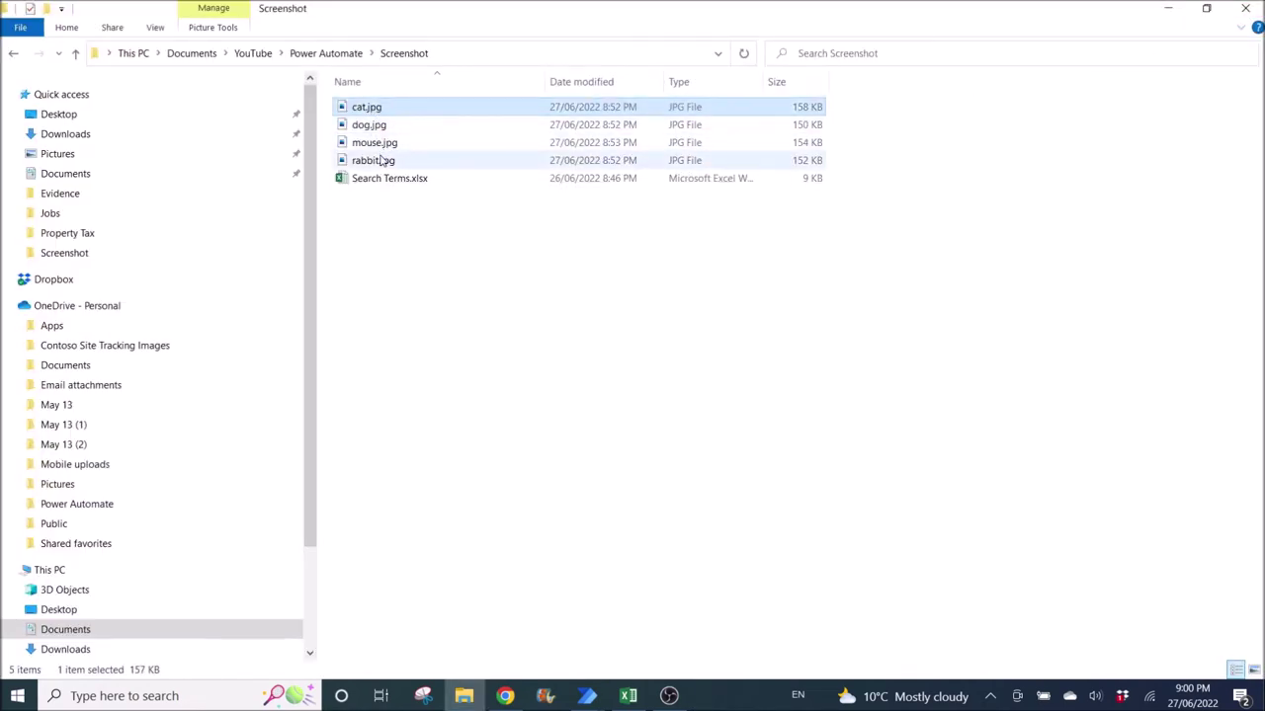
pyautogui.keyDown('shift'); pyautogui.click(377, 163); pyautogui.keyUp('shift')
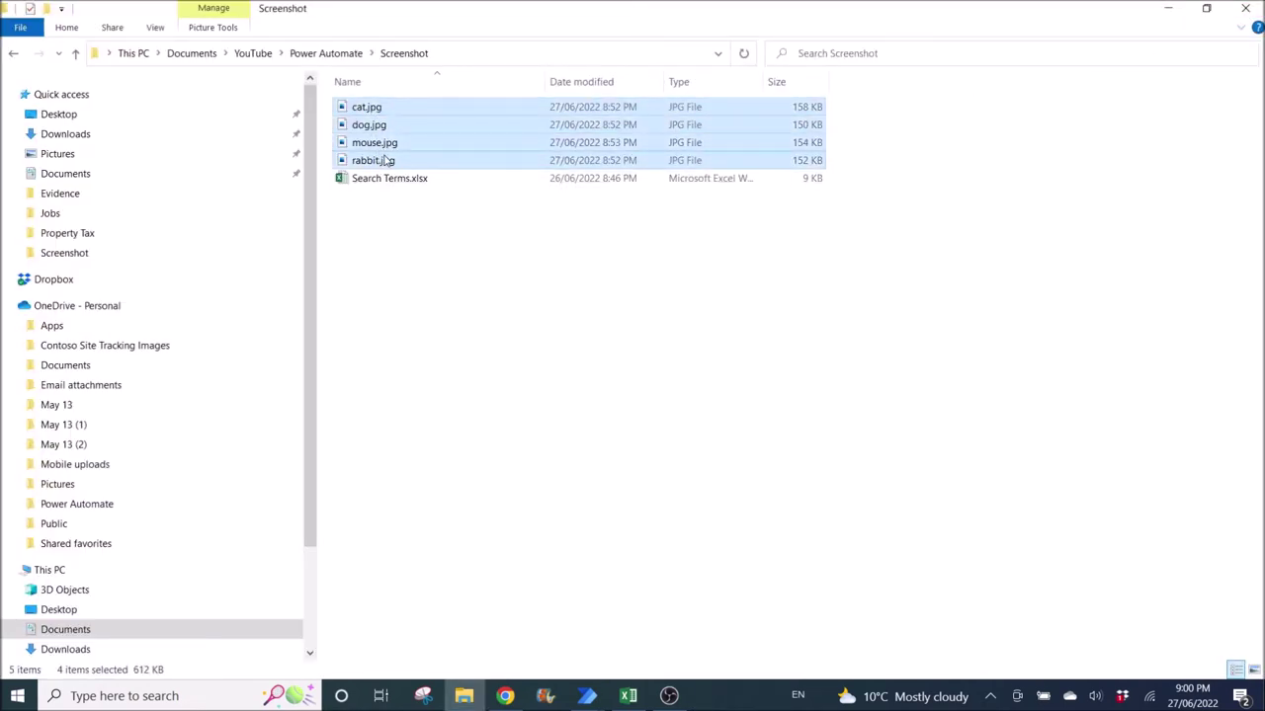
pyautogui.press('Delete')
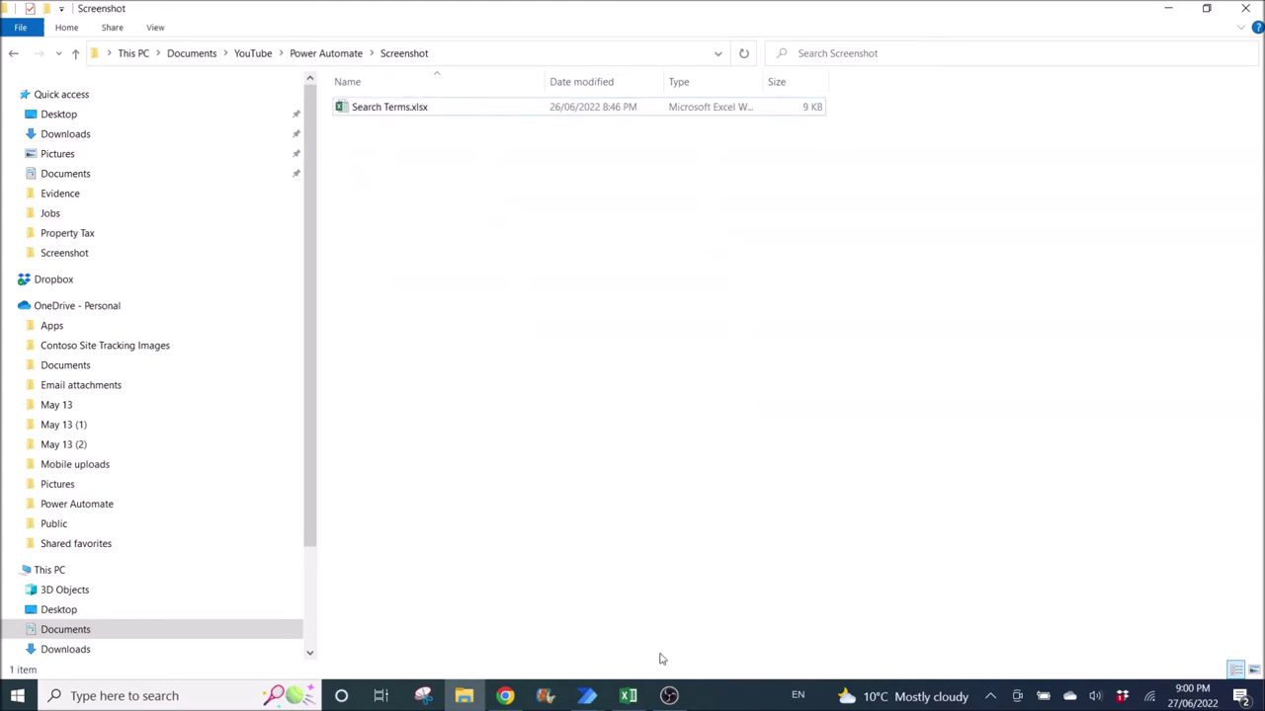
# - Close the Search Terms workbook and run the "Multiple Search Screenshots Save To File" flow in Power Automate
pyautogui.click(628, 695)
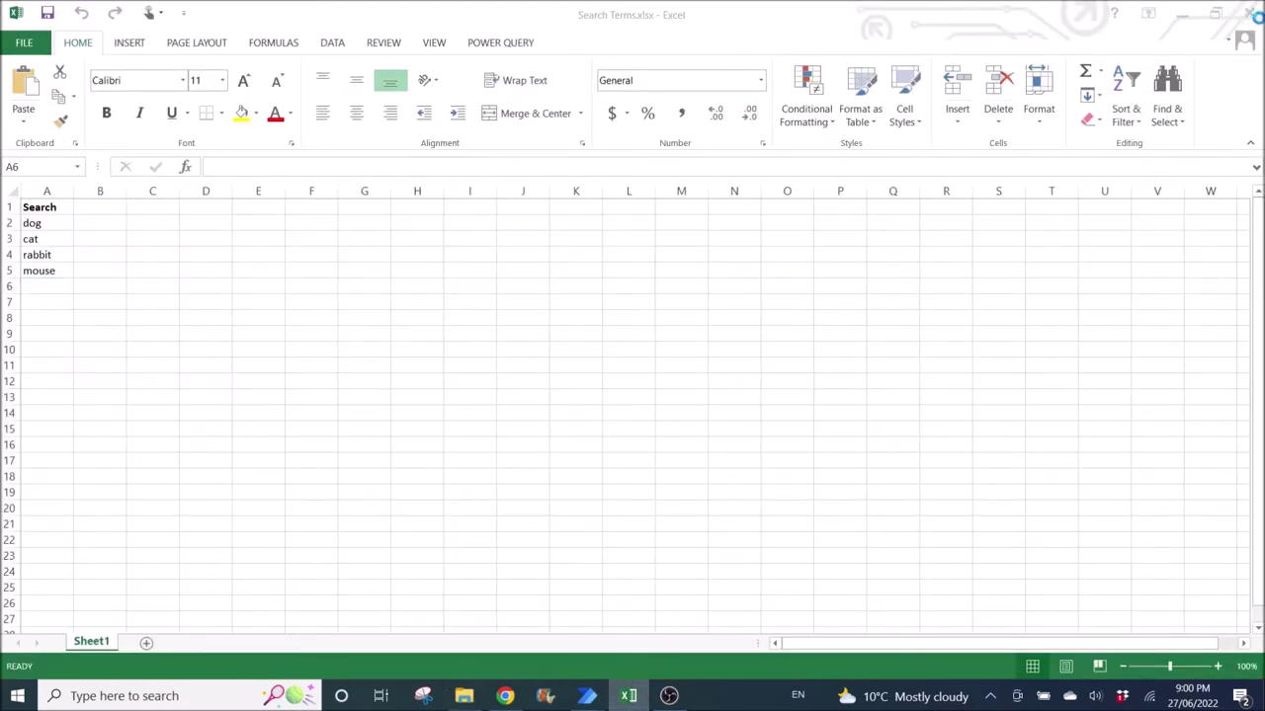
pyautogui.click(1251, 14)
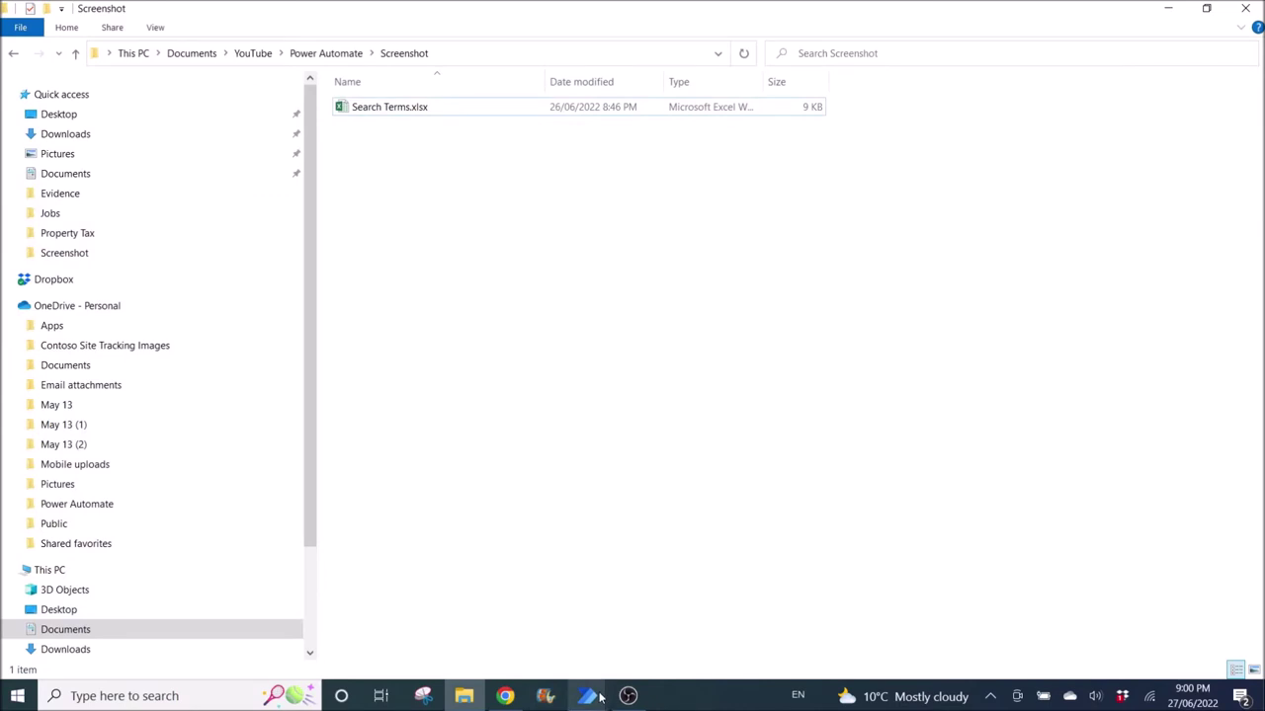
pyautogui.moveTo(600, 698)
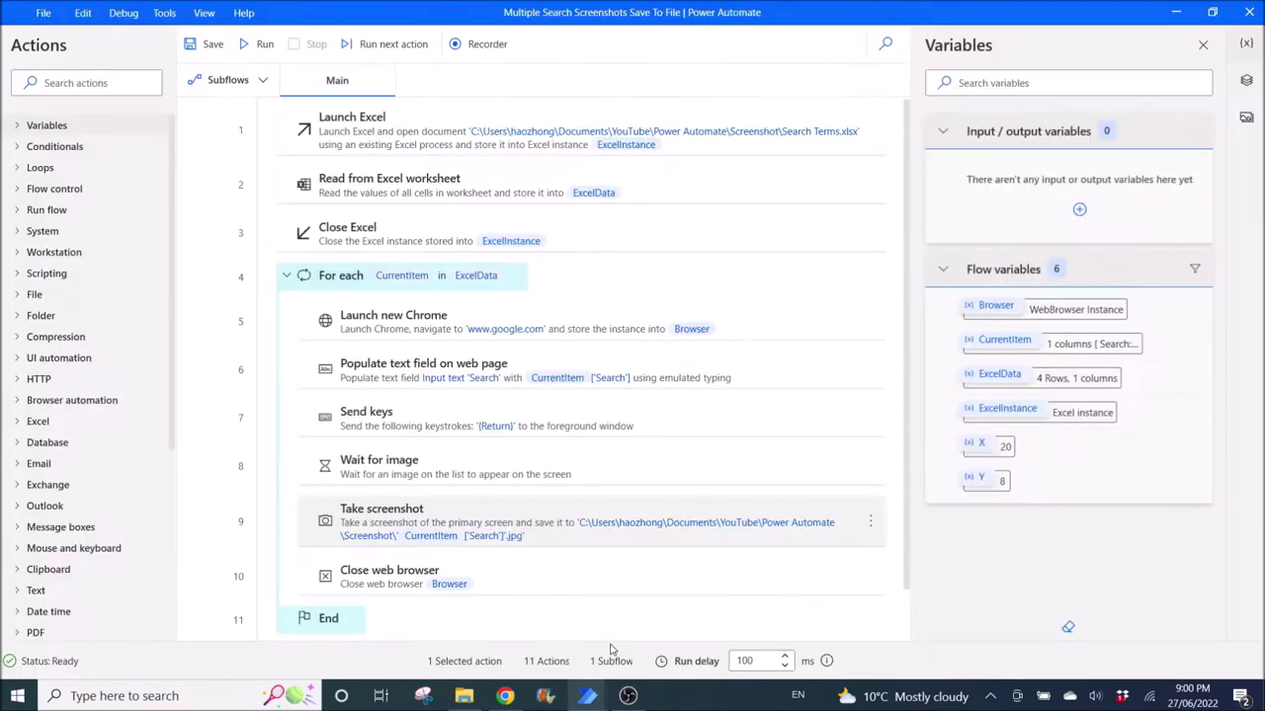
pyautogui.click(614, 648)
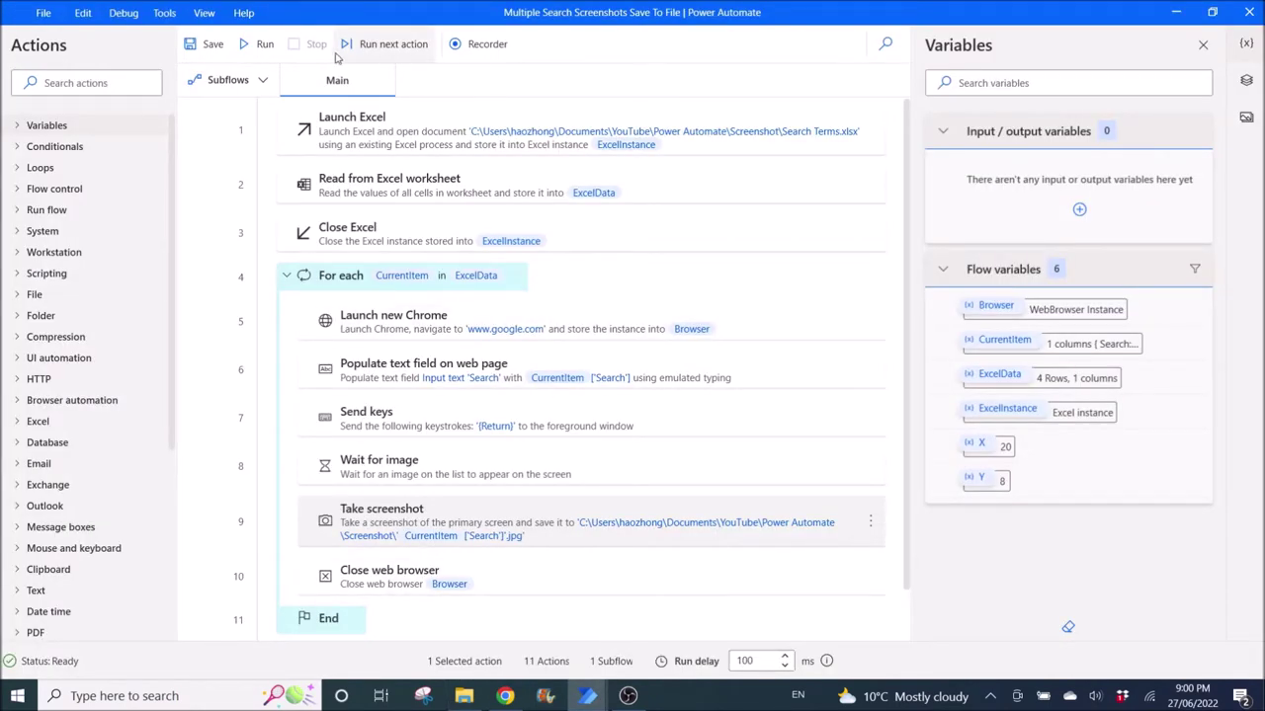
pyautogui.click(269, 56)
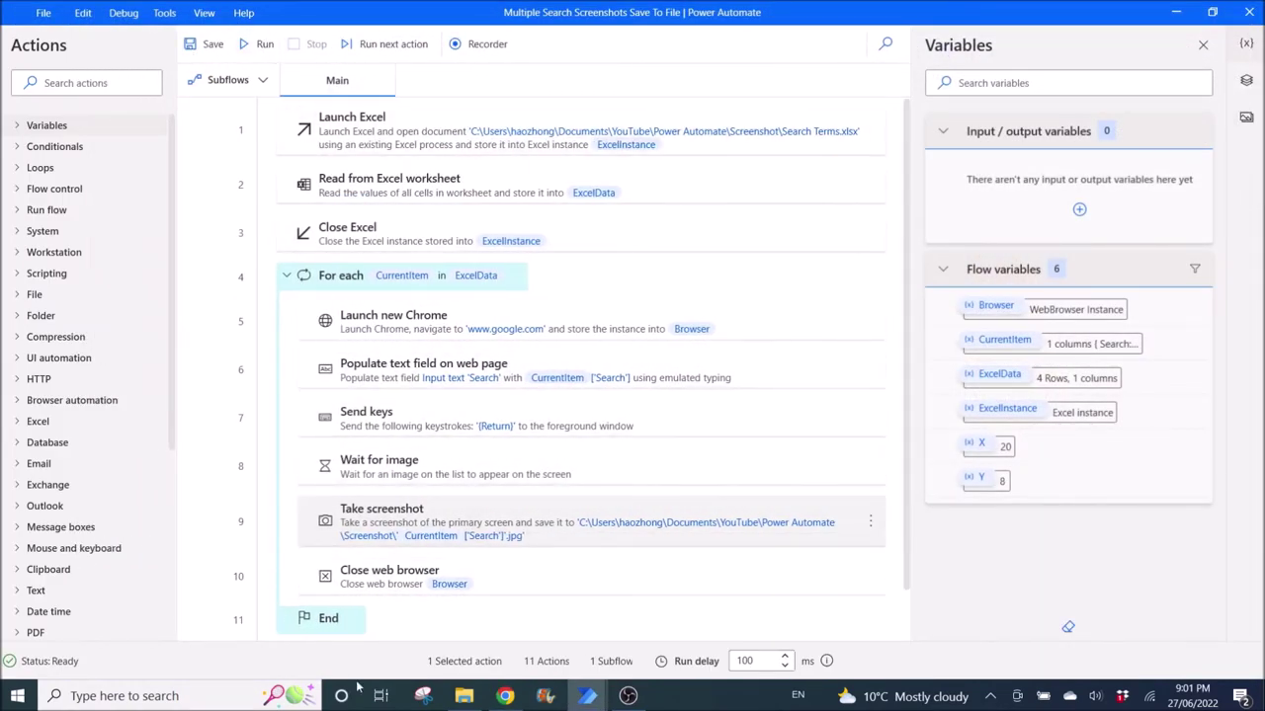
# - Check the flow's output in File Explorer by viewing cat.jpg in the Screenshot folder, and close the image
pyautogui.click(467, 699)
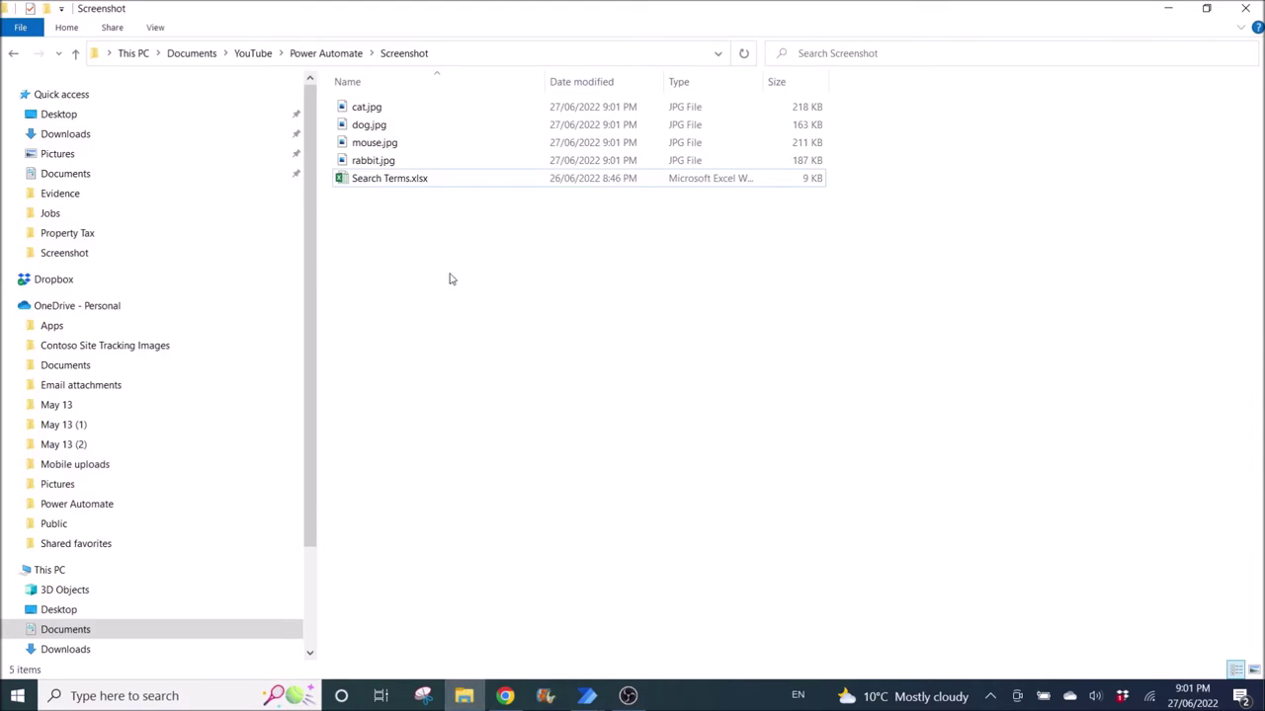
pyautogui.doubleClick(378, 108)
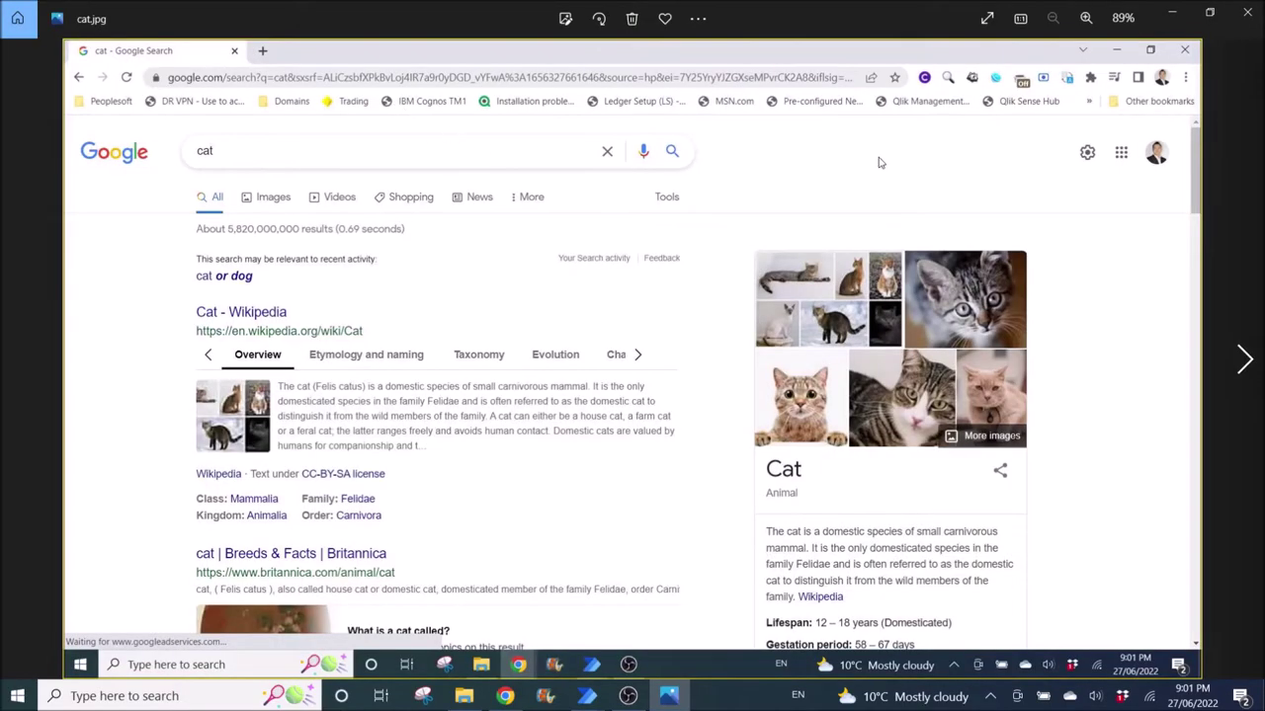
pyautogui.click(1245, 18)
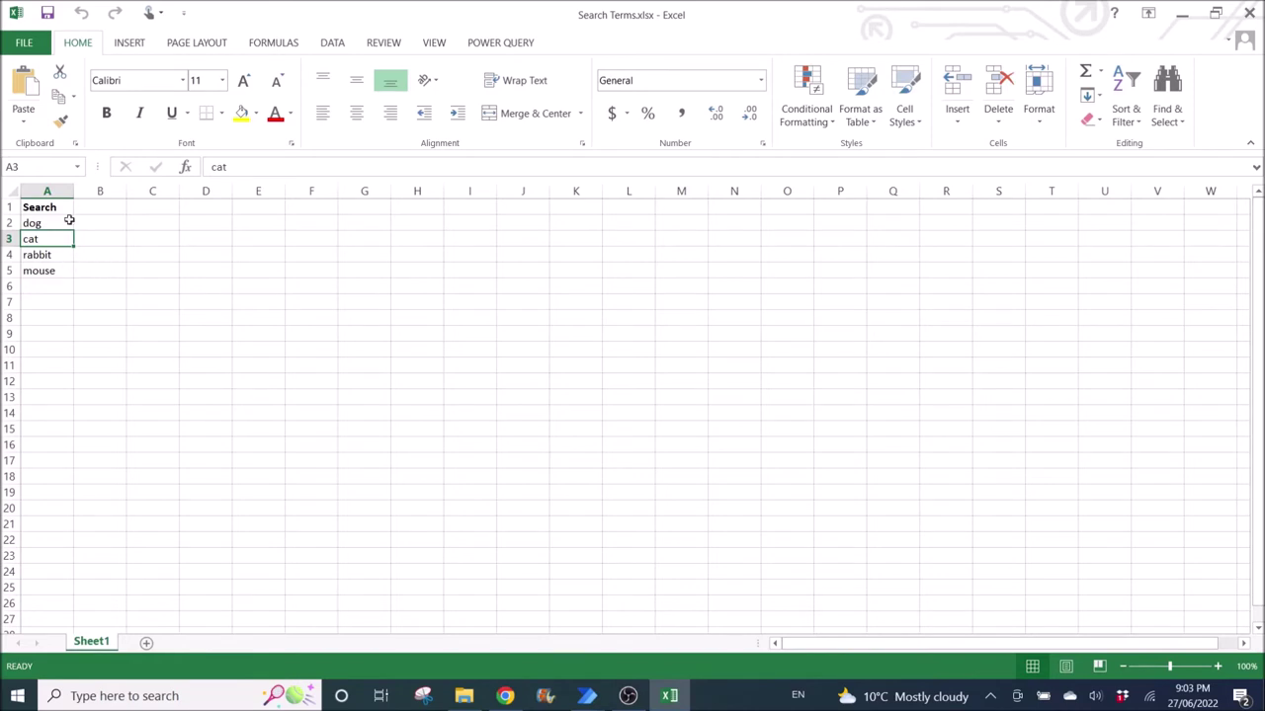
# - Review the Search heading and the terms beneath it in the Search Terms workbook, and close the workbook
pyautogui.moveTo(57, 218); pyautogui.dragTo(64, 272)
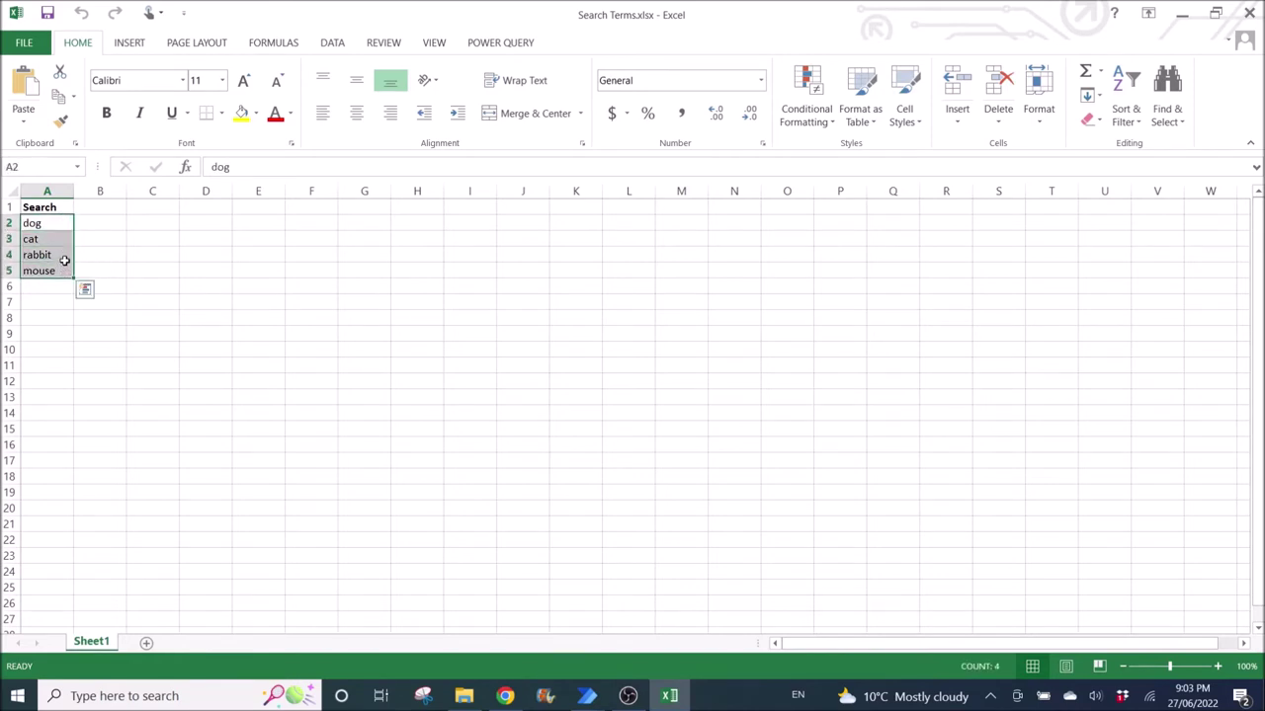
pyautogui.click(45, 211)
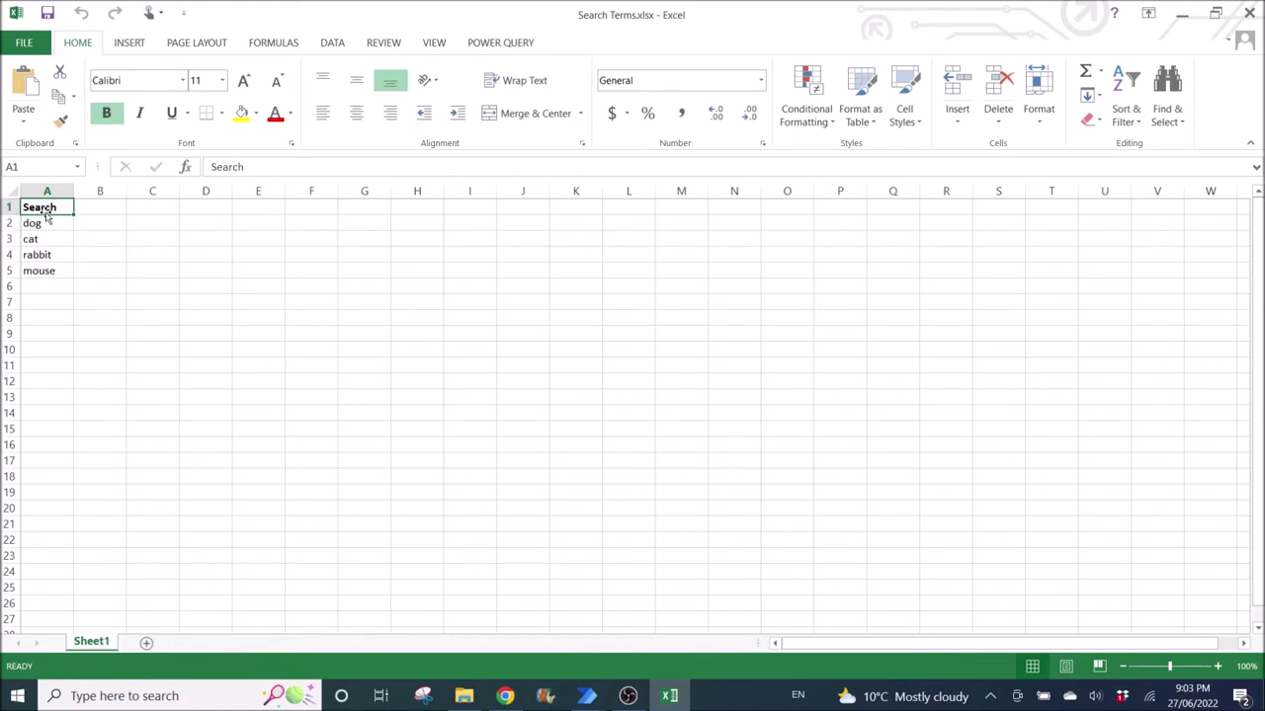
pyautogui.moveTo(47, 224); pyautogui.dragTo(51, 314)
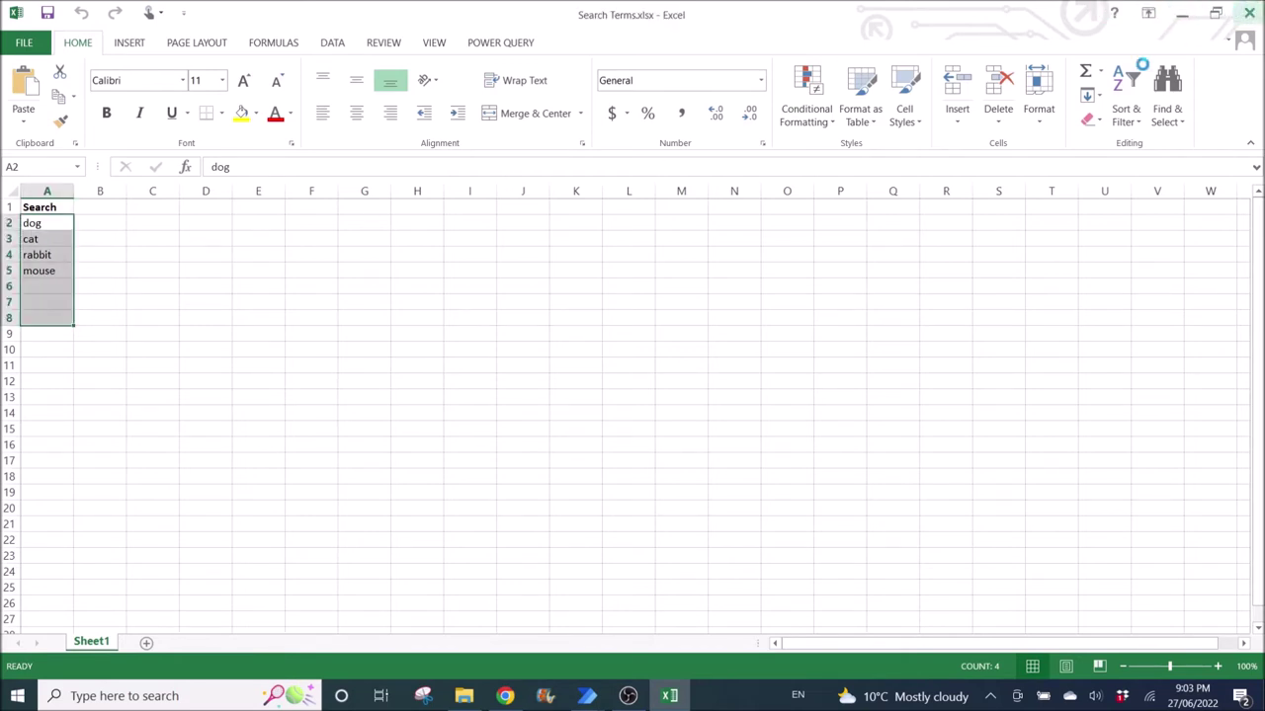
pyautogui.click(1249, 12)
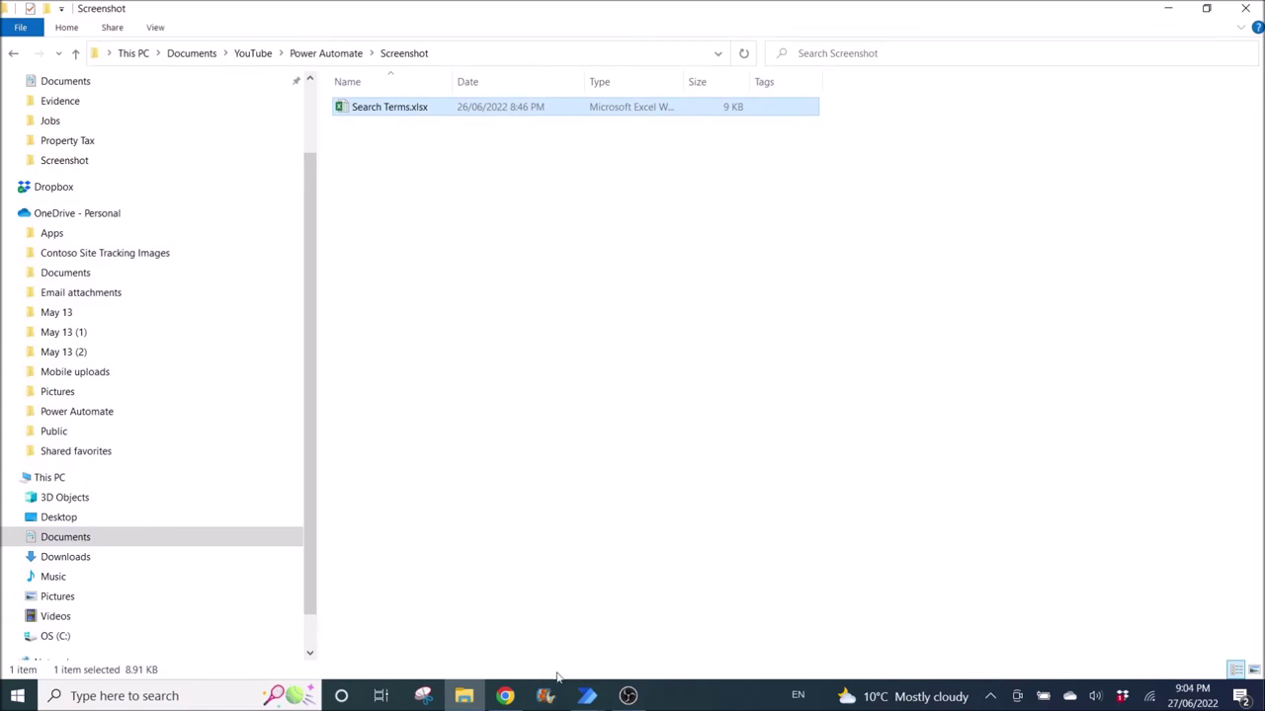
# - Switch to the Power Automate flow and examine the Launch Excel action's parameters, including its advanced options, without changing them
pyautogui.moveTo(591, 692)
pyautogui.click(626, 647)
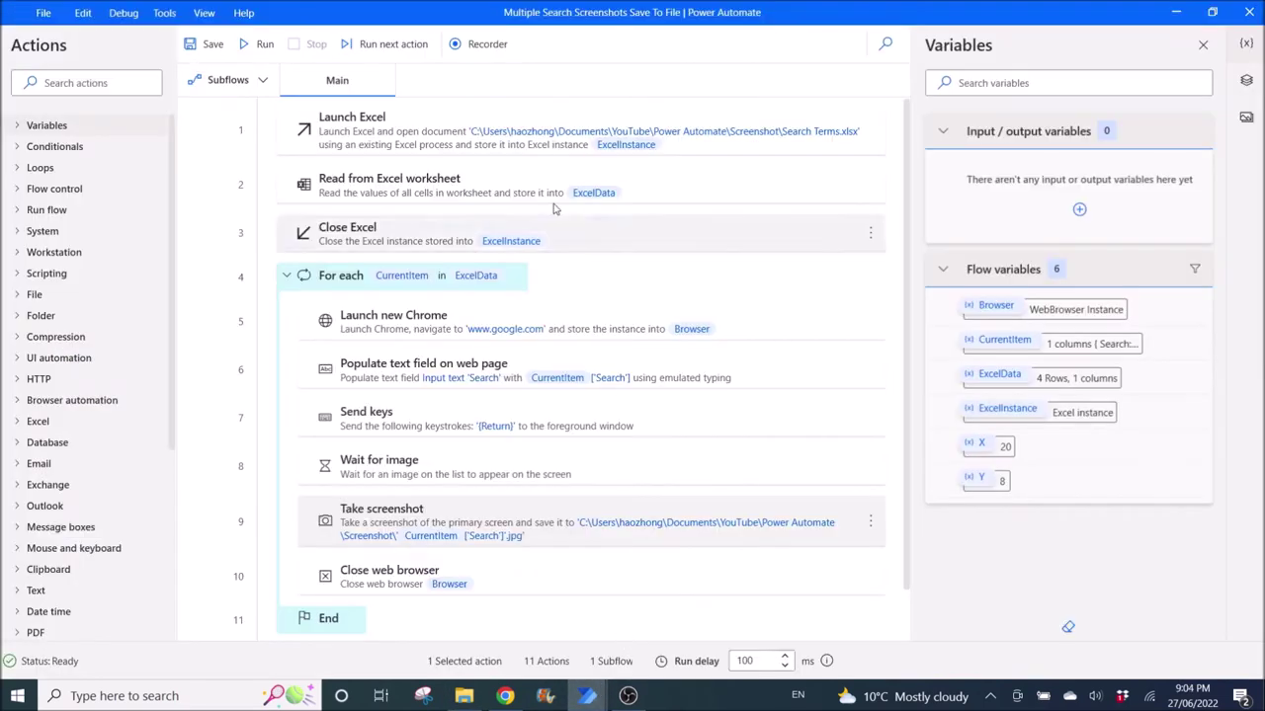
pyautogui.doubleClick(428, 146)
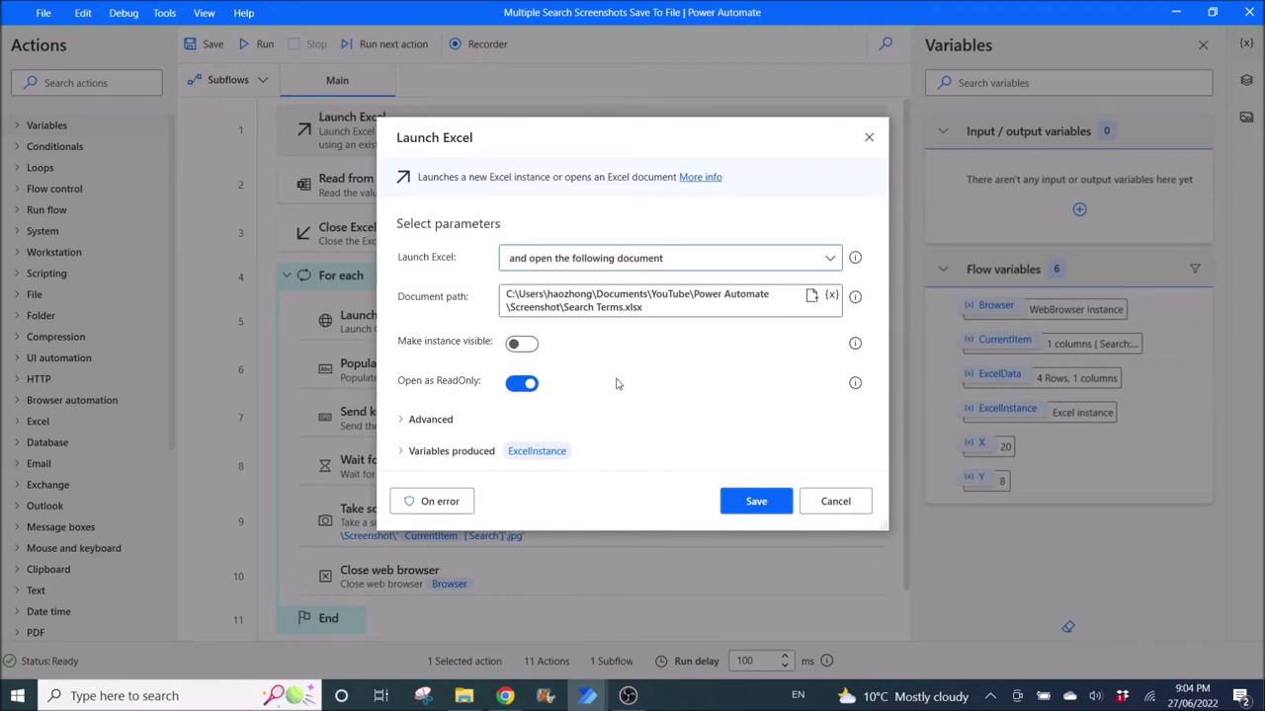
pyautogui.click(403, 420)
pyautogui.scroll(-1, 759, 370)
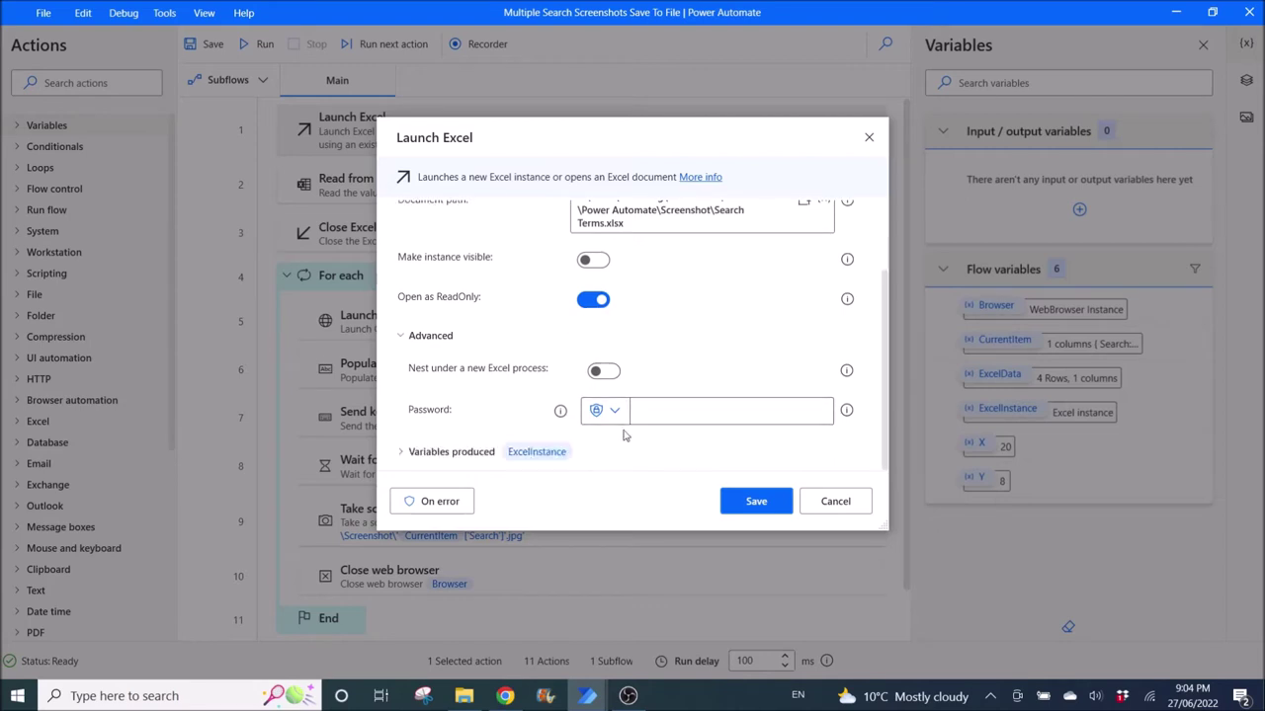
pyautogui.click(835, 504)
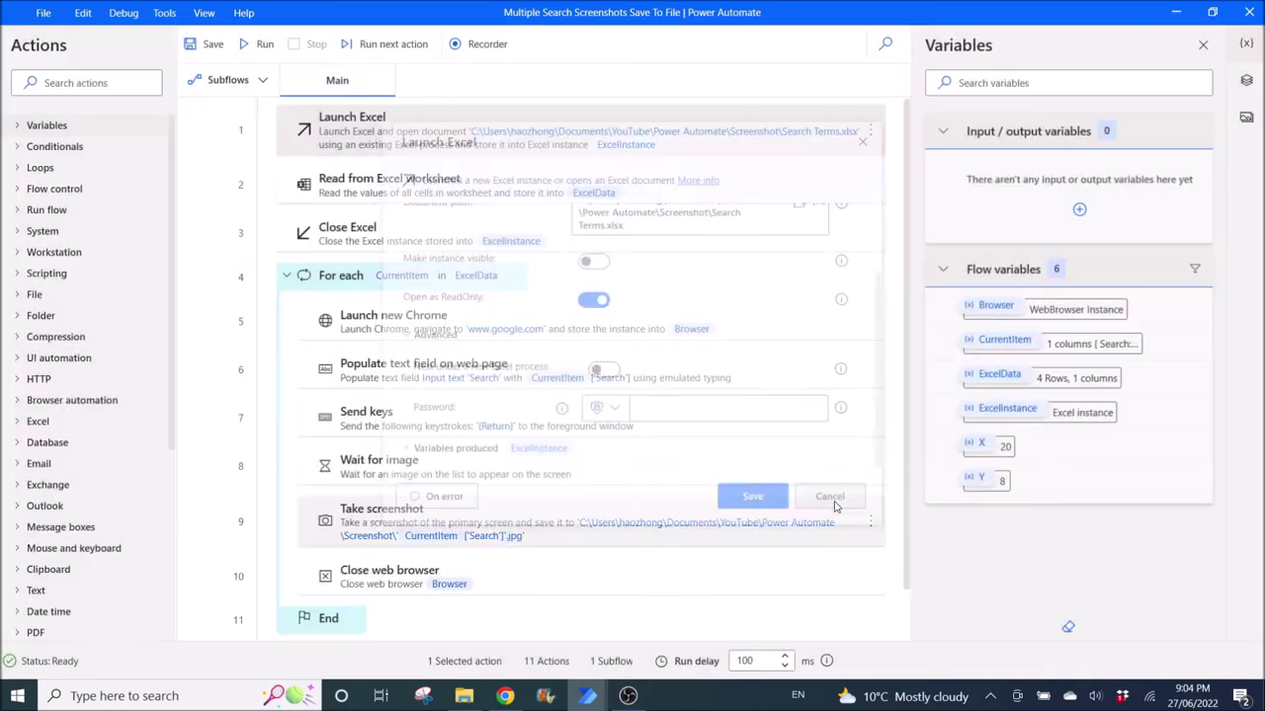
# - Examine the Read from Excel worksheet action's parameters, including its advanced options, and close it without changes
pyautogui.click(687, 205)
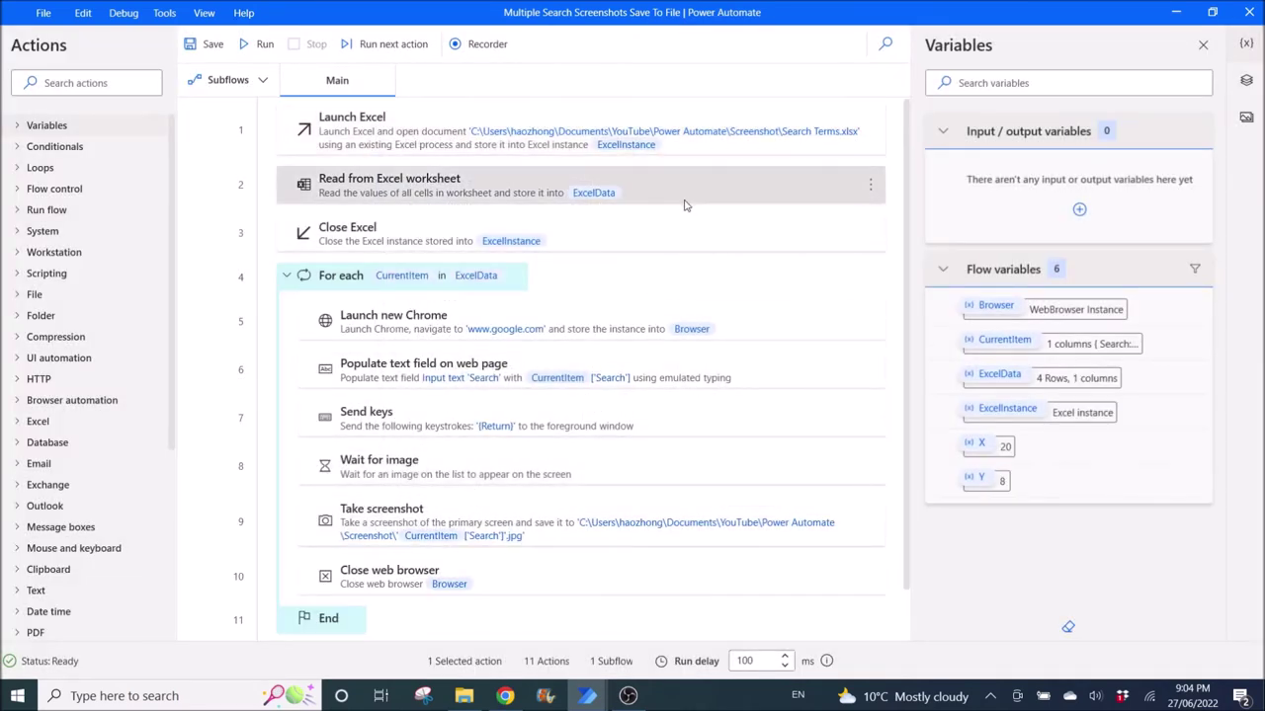
pyautogui.doubleClick(686, 205)
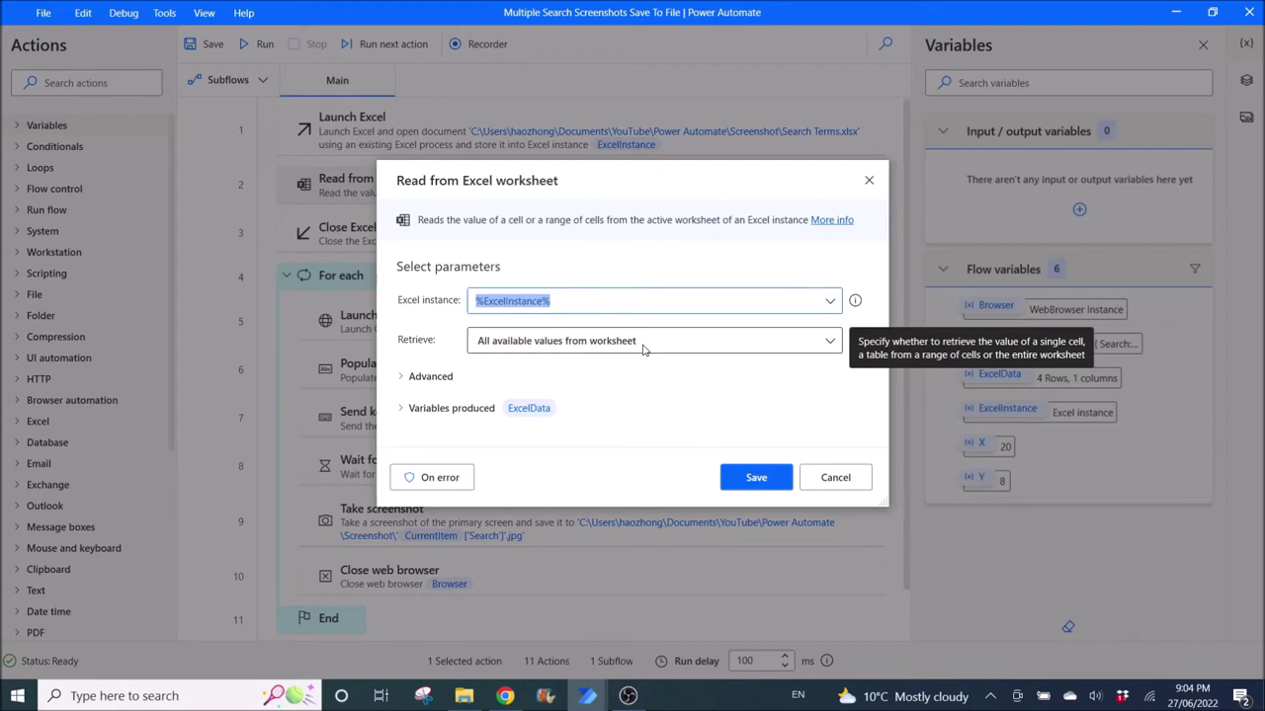
pyautogui.click(406, 379)
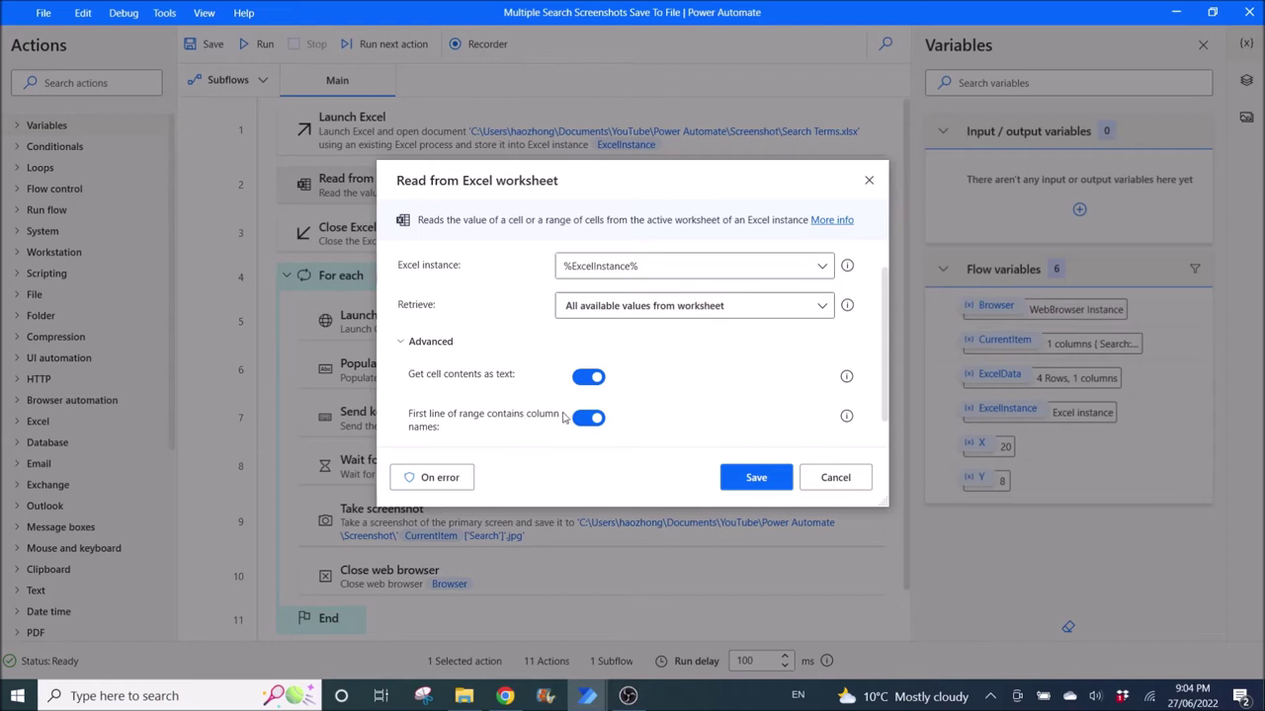
pyautogui.scroll(-1, 727, 376)
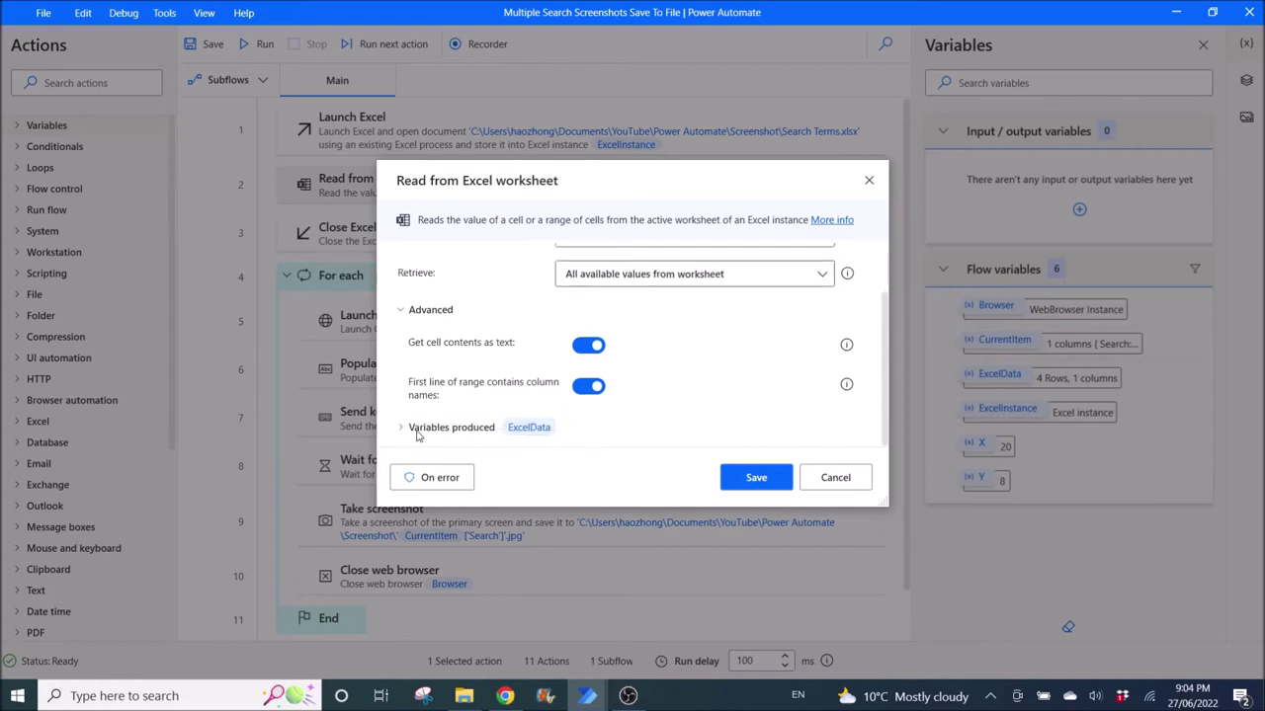
pyautogui.click(836, 477)
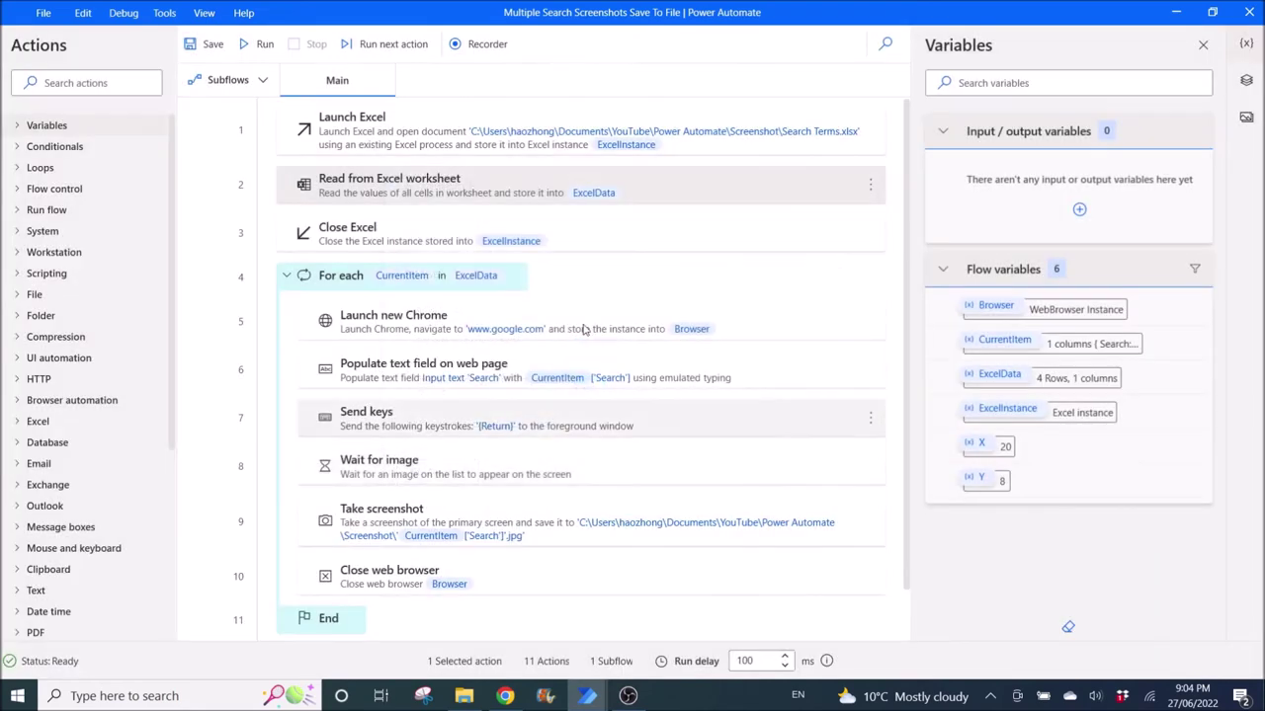
# - Review the parameters of the Close Excel action and the For each loop without changing them
pyautogui.doubleClick(583, 244)
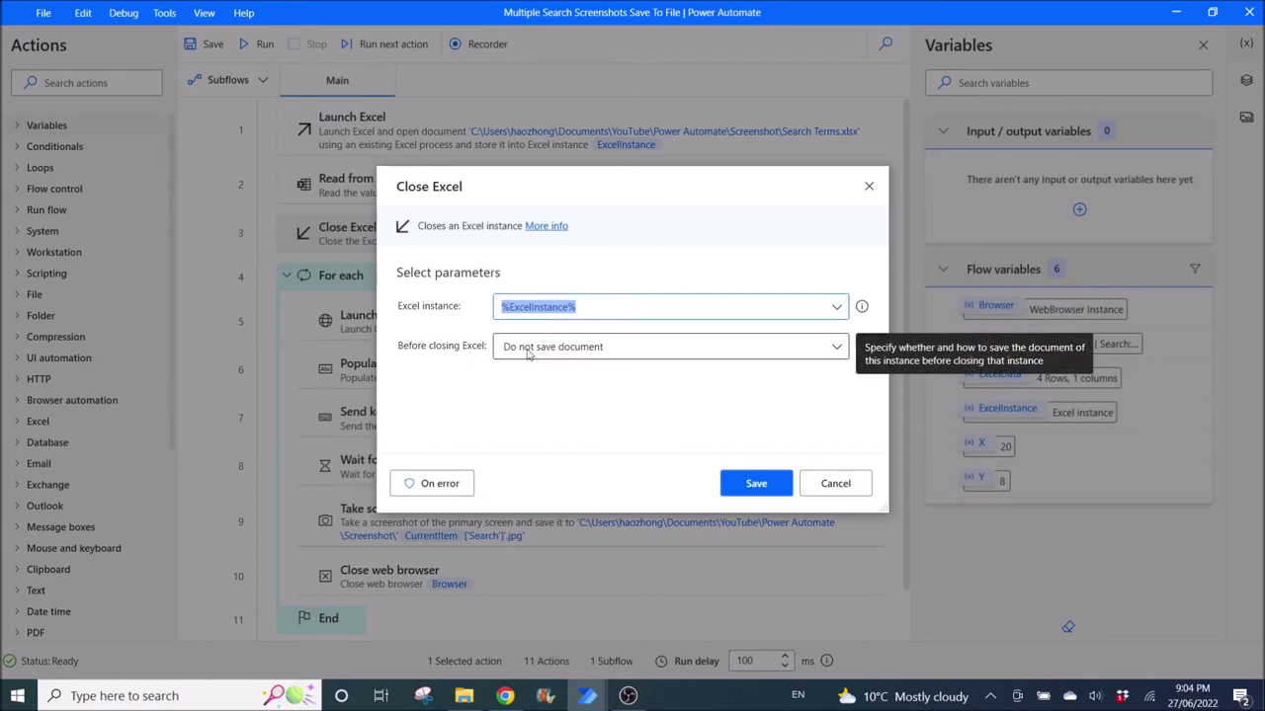
pyautogui.click(835, 485)
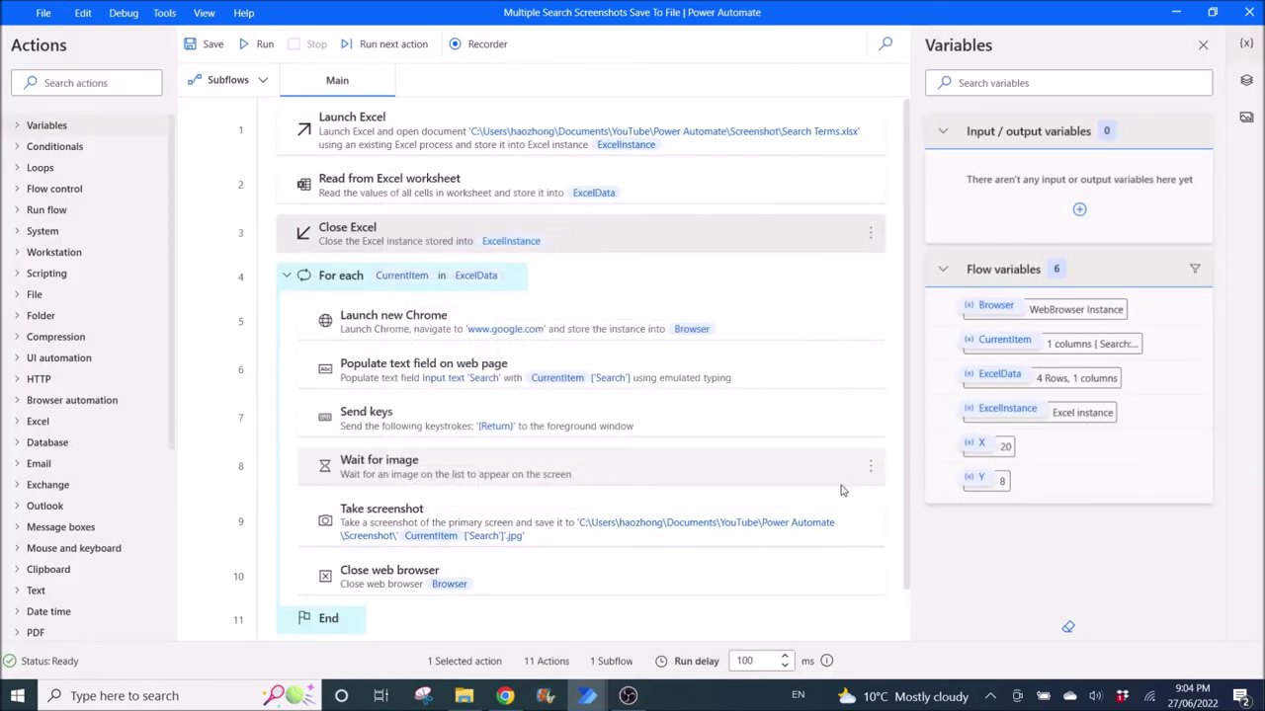
pyautogui.doubleClick(344, 286)
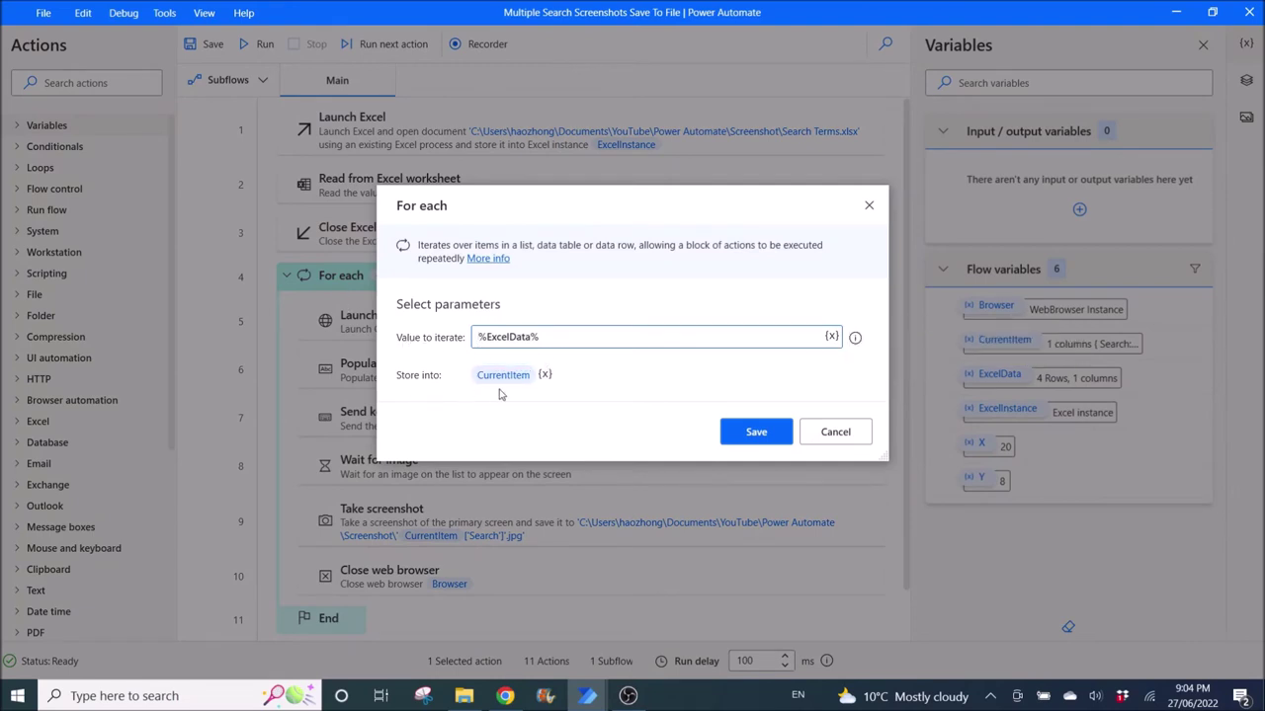
pyautogui.click(862, 443)
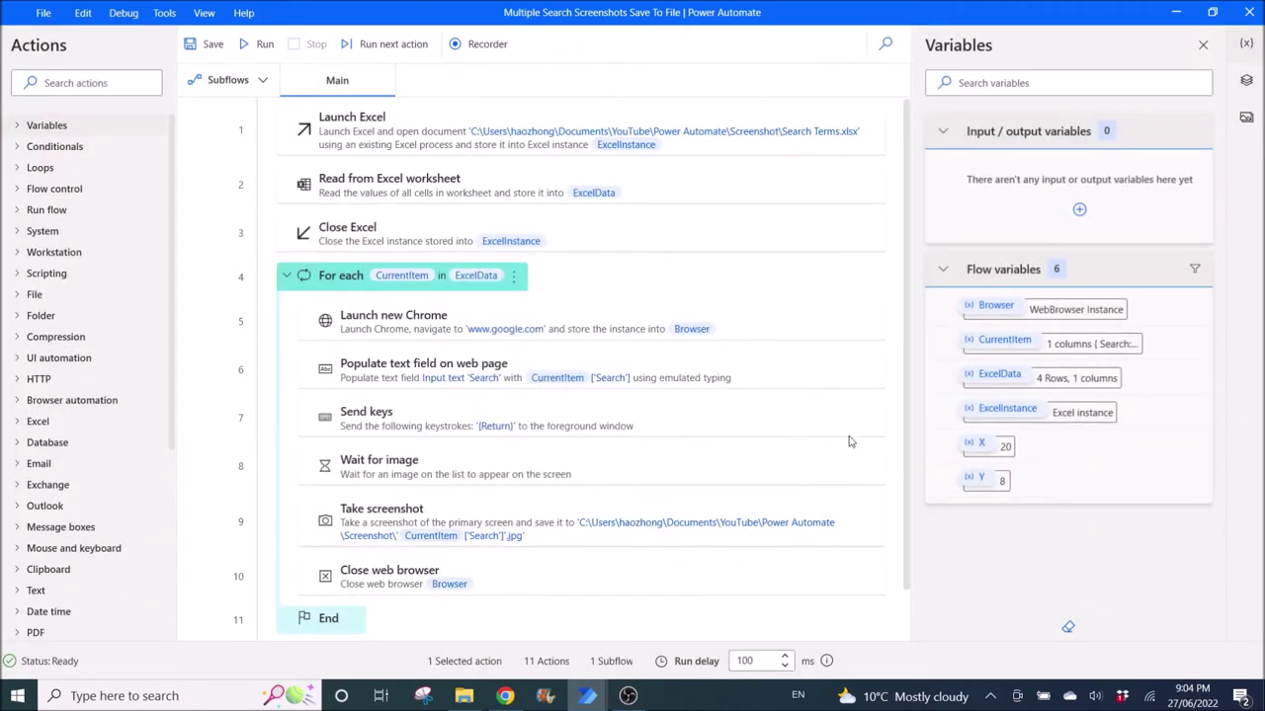
# - Examine the Launch new Chrome action's launch mode, initial URL, window state and advanced options, leaving them unchanged
pyautogui.doubleClick(792, 338)
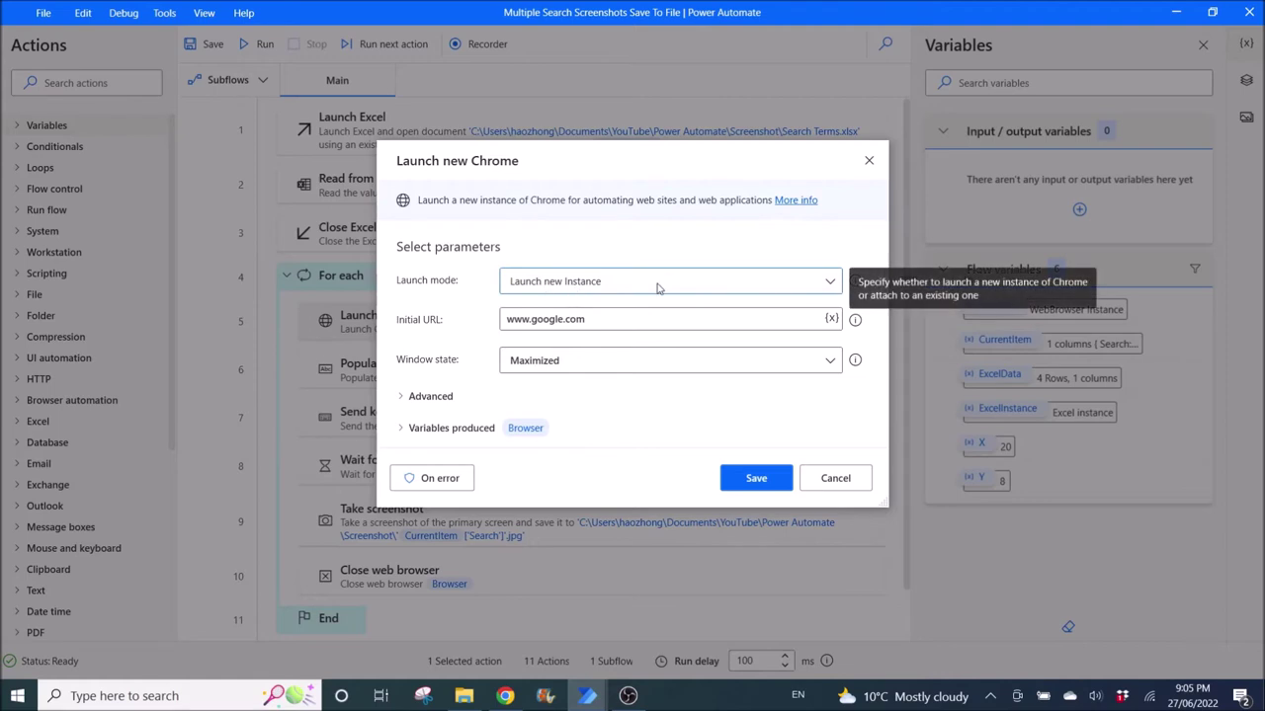
pyautogui.click(588, 319)
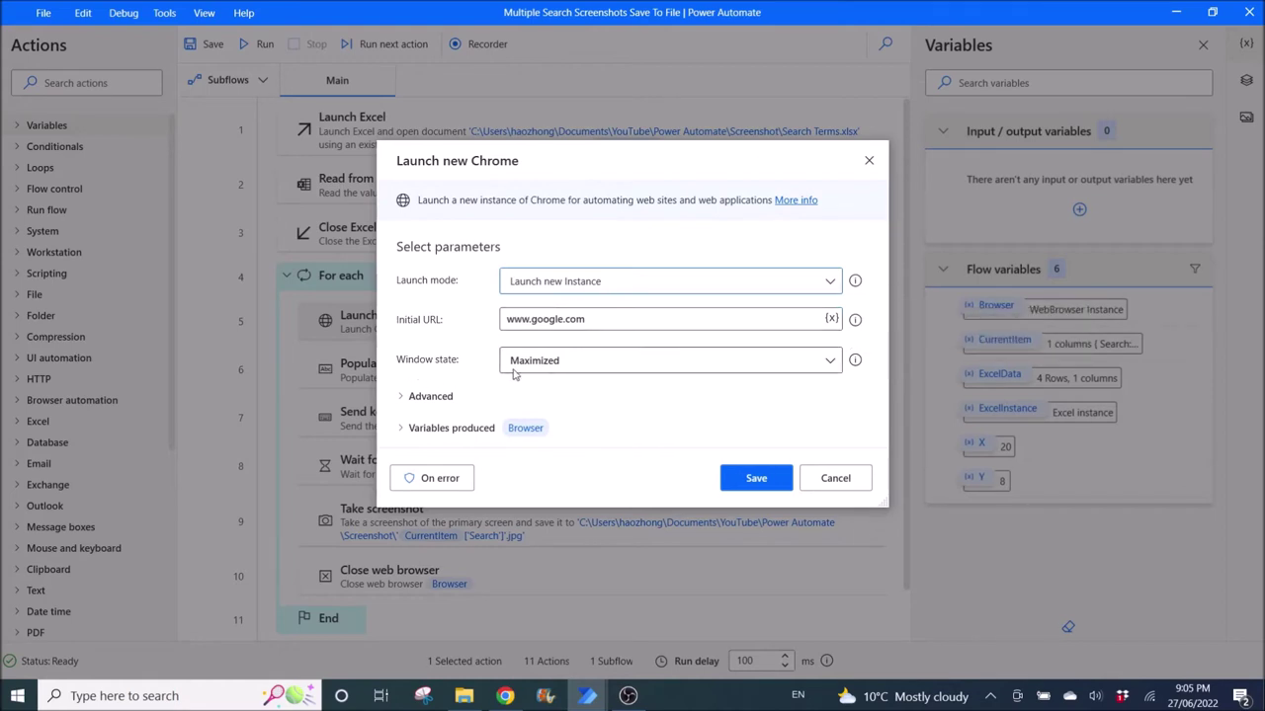
pyautogui.click(404, 396)
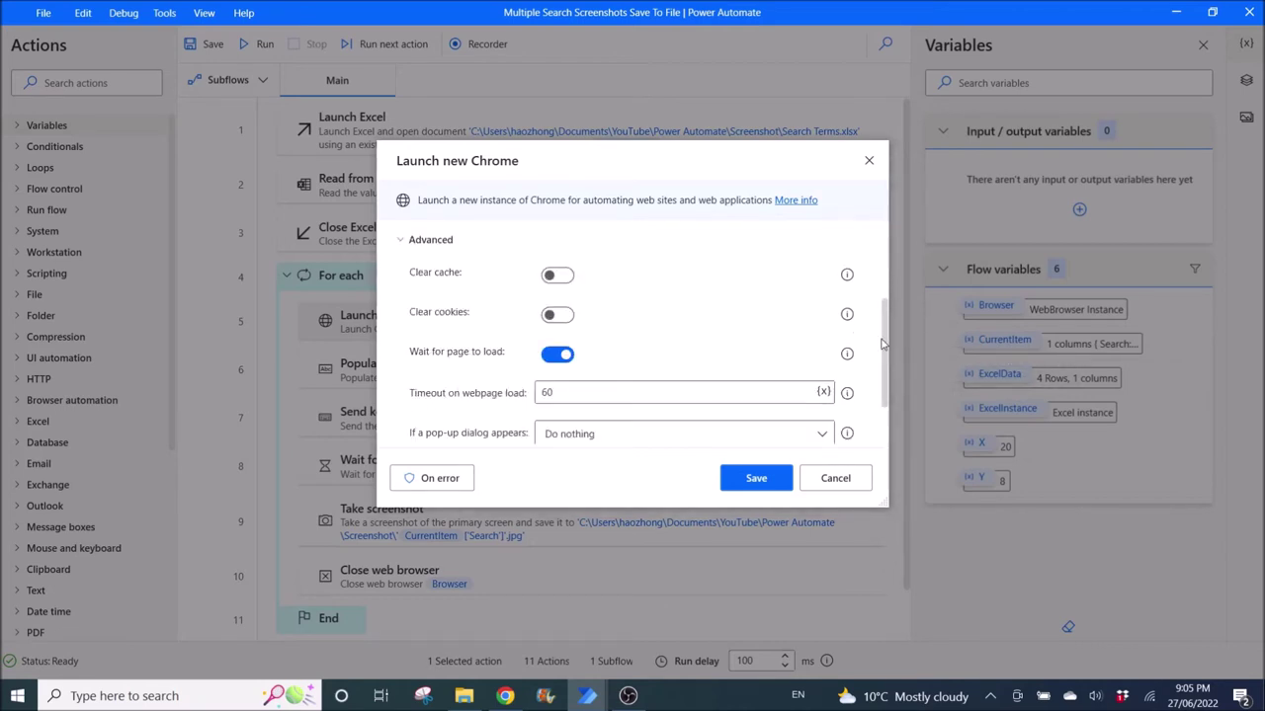
pyautogui.scroll(-2, 889, 417)
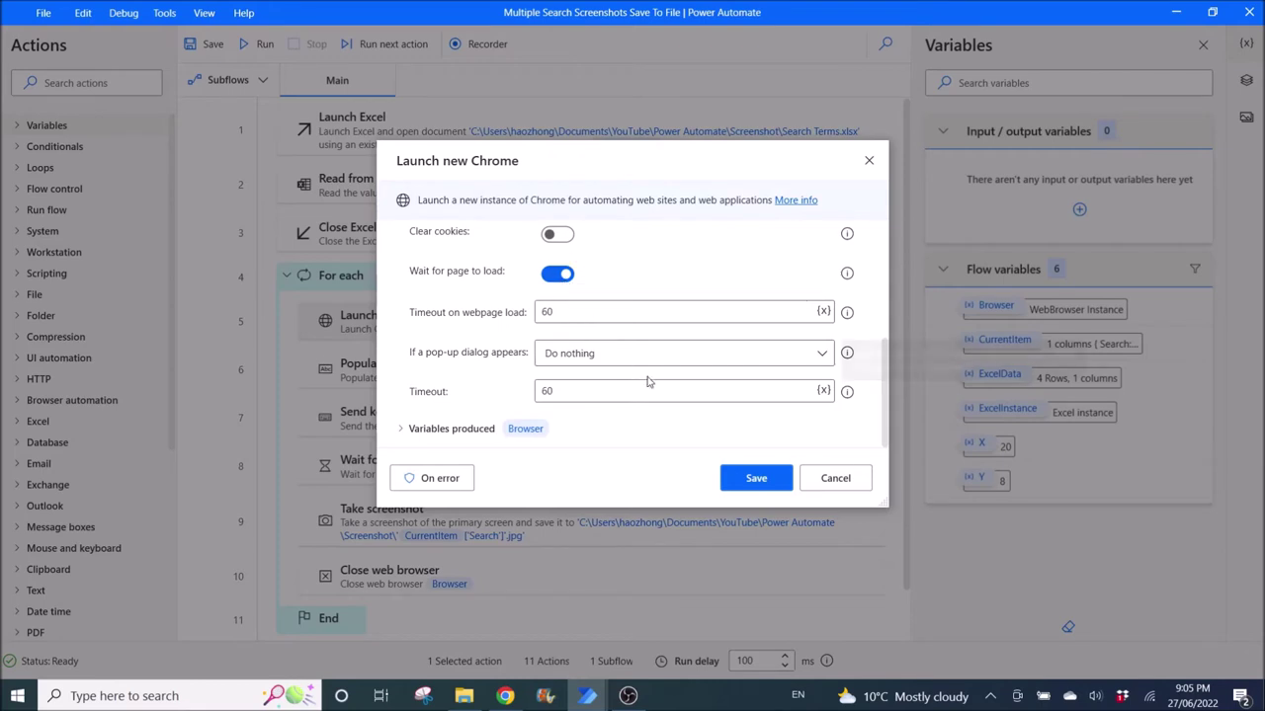
pyautogui.click(836, 479)
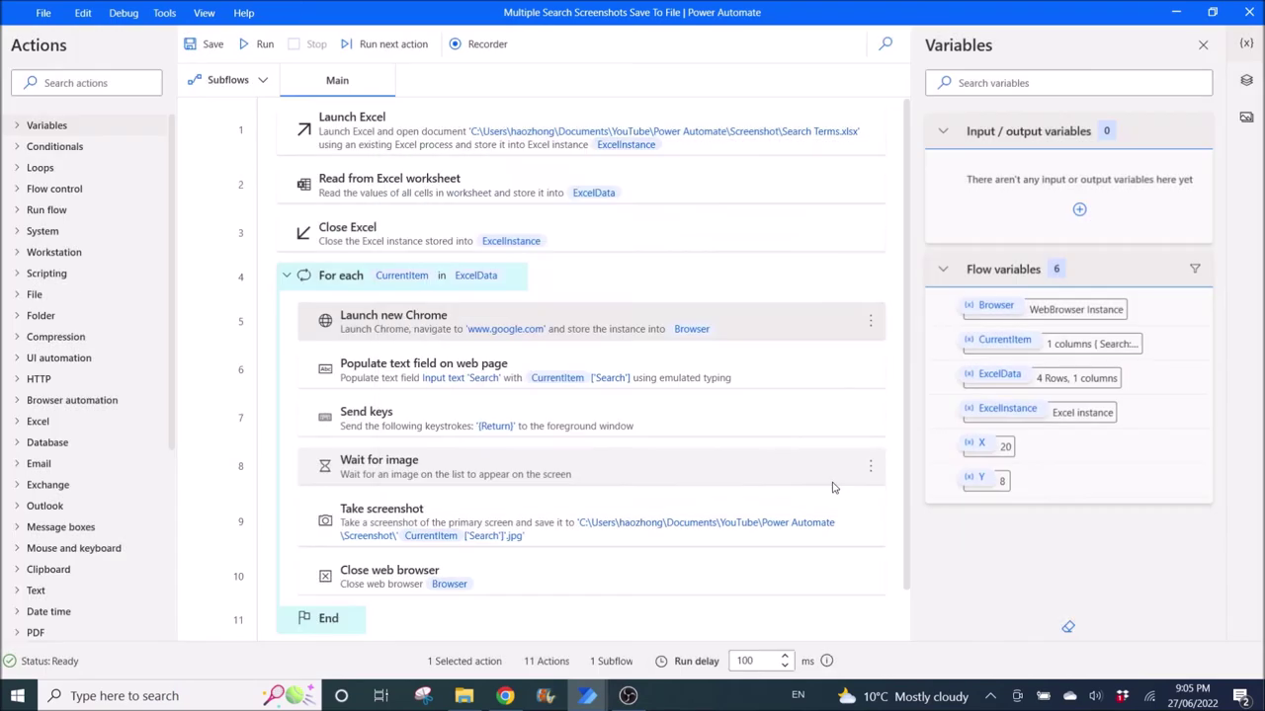
# - View the UI element list of the Populate text field on web page action, and load google.com in a new Chrome tab
pyautogui.doubleClick(786, 385)
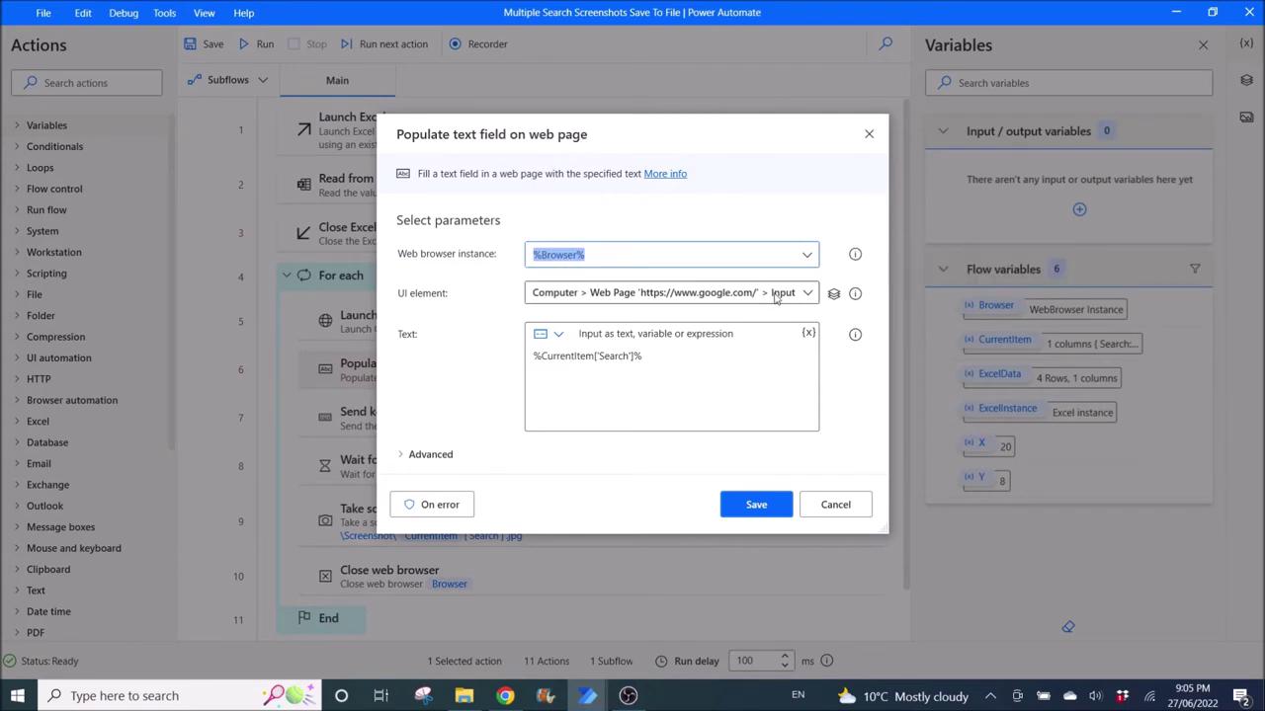
pyautogui.click(808, 293)
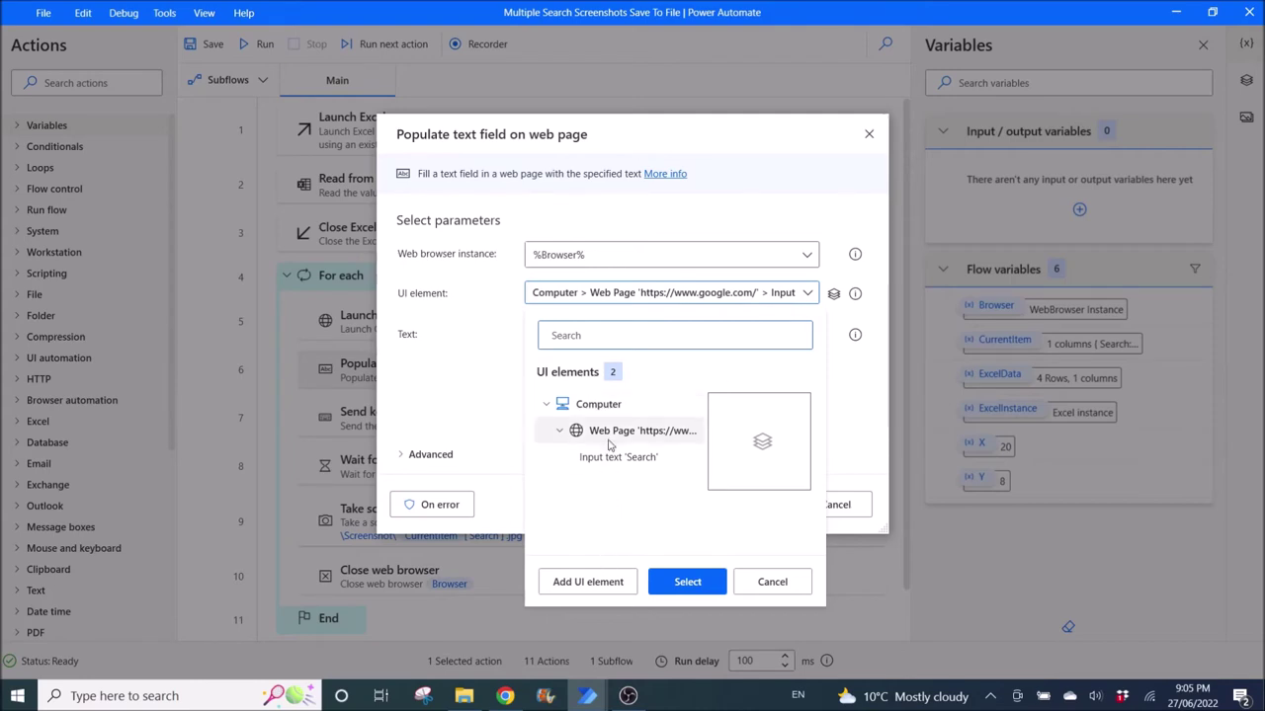
pyautogui.click(512, 697)
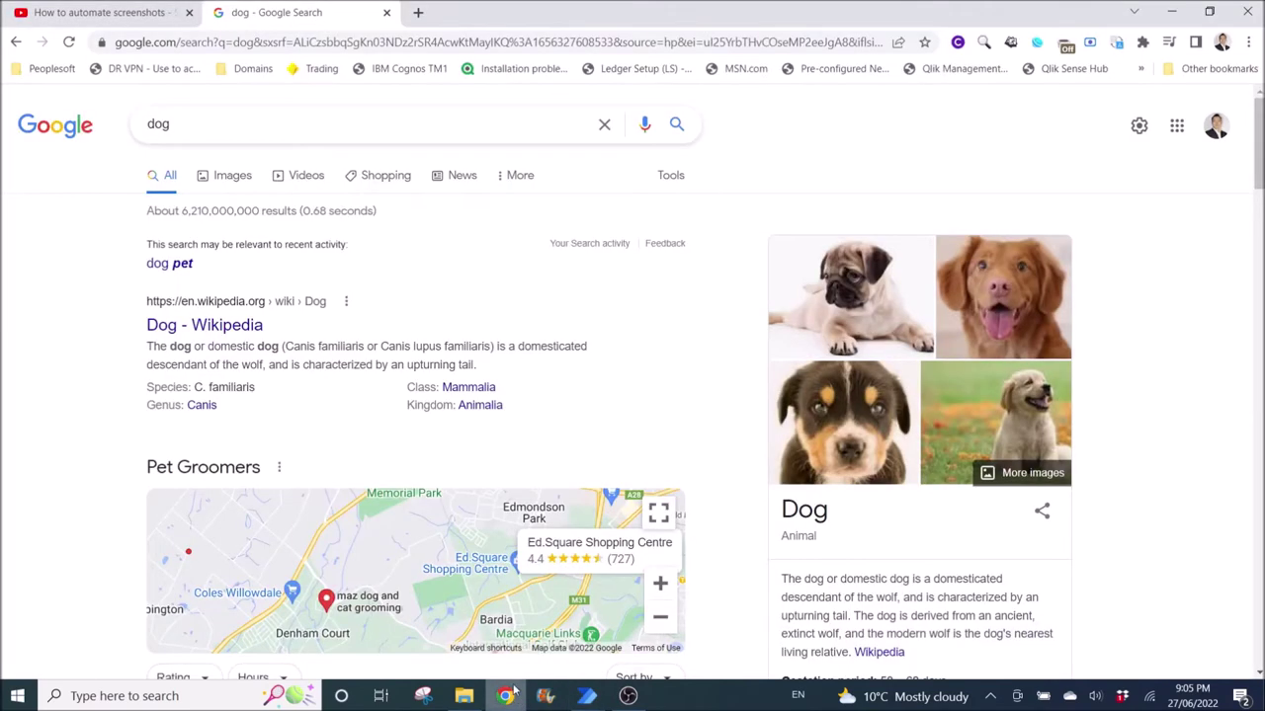
pyautogui.click(418, 13)
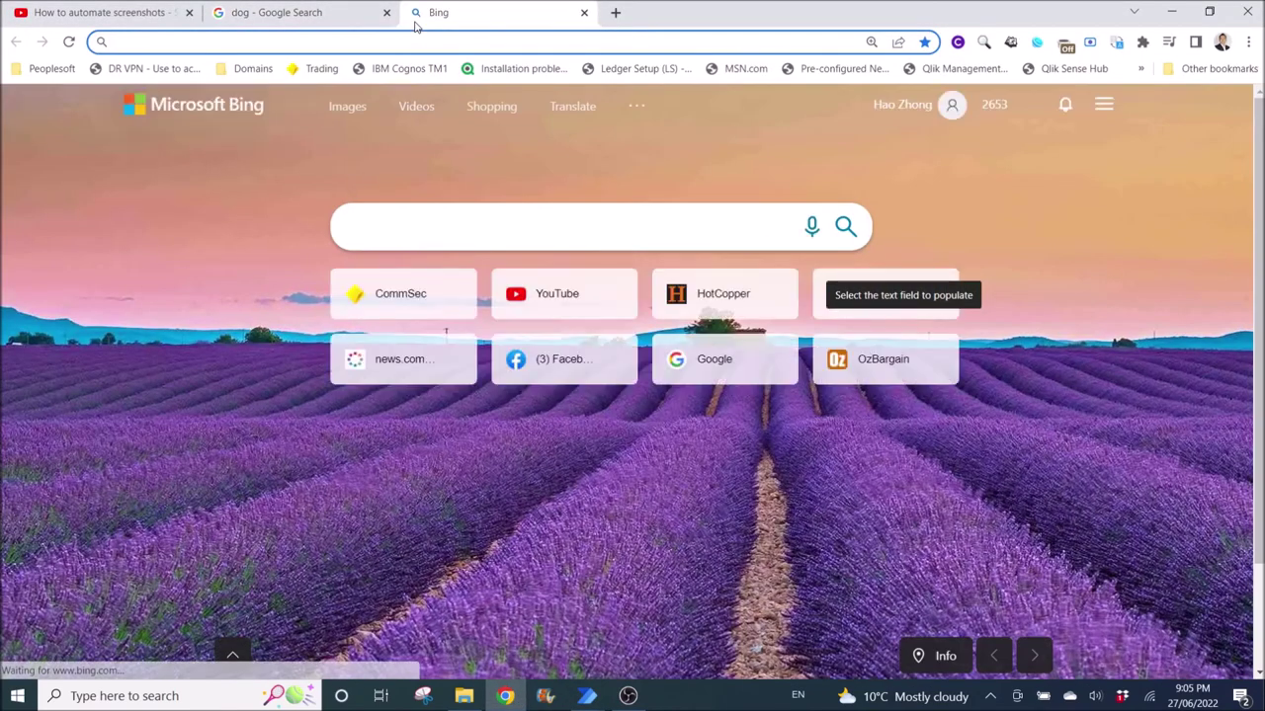
pyautogui.write('google.com')
pyautogui.press('Return')
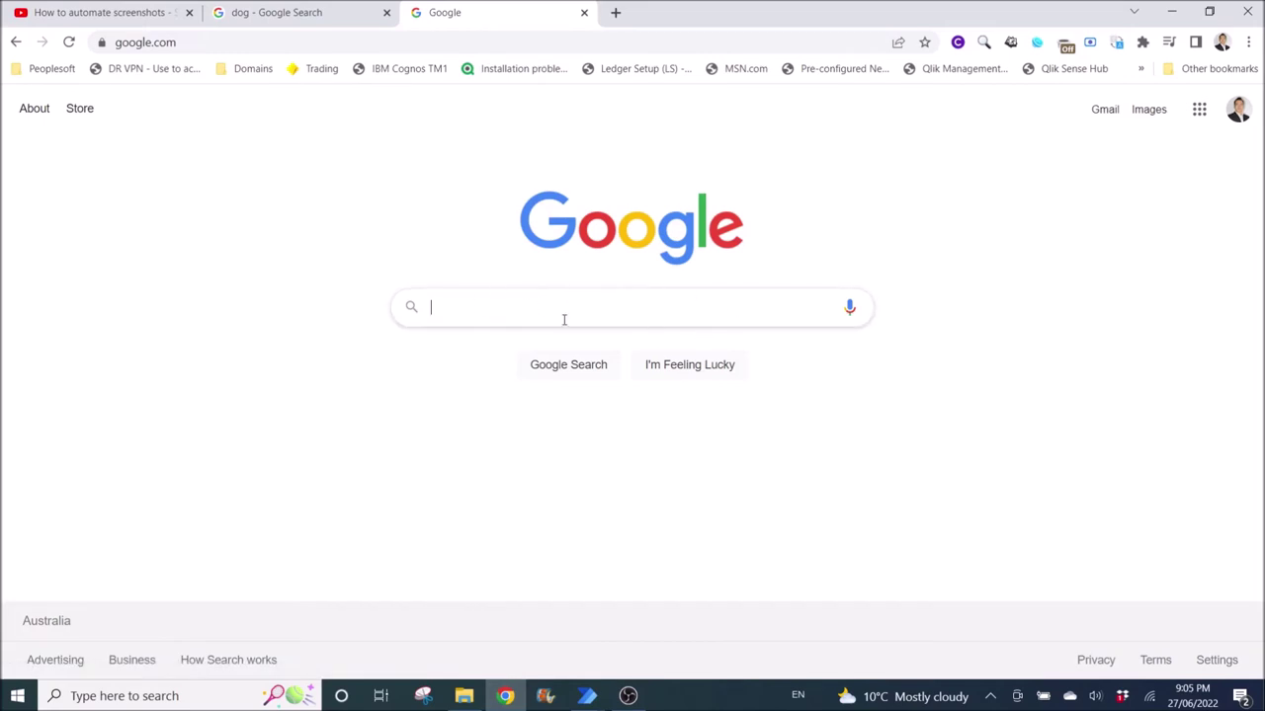
# - Return to the Power Automate flow and capture Google's search box as a new UI element for the Populate text field action
pyautogui.moveTo(590, 699)
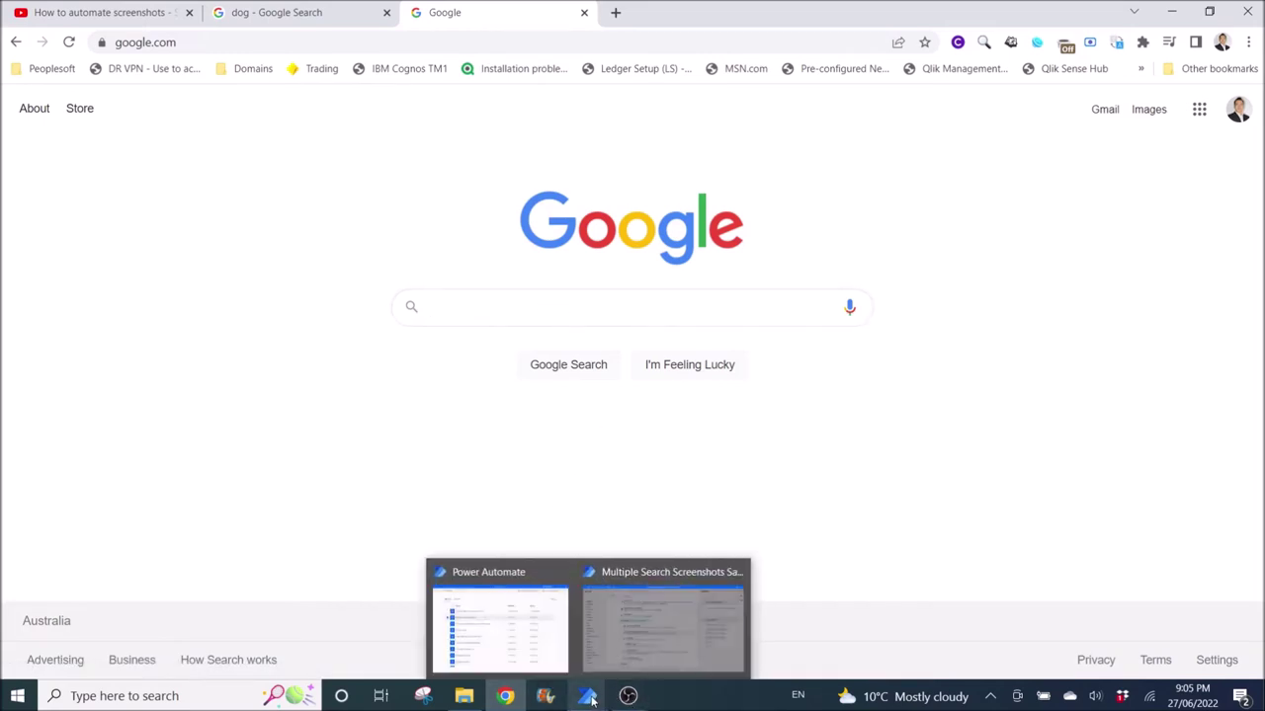
pyautogui.click(626, 644)
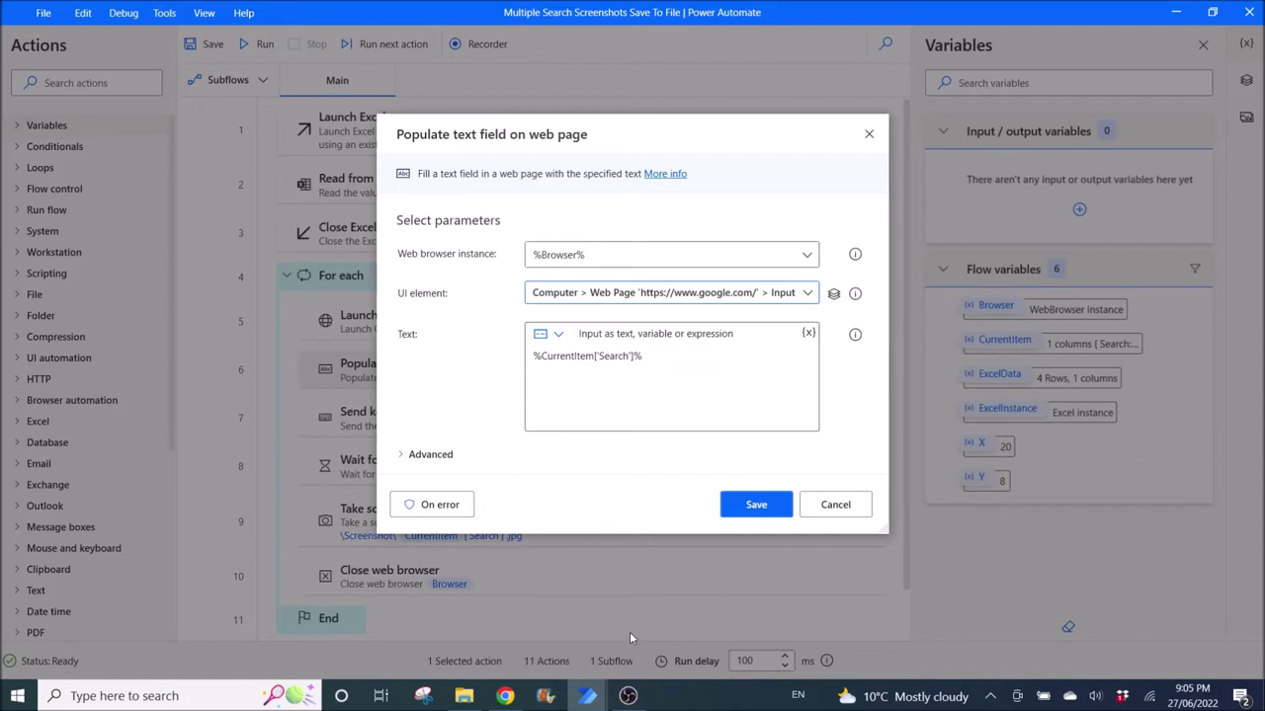
pyautogui.click(807, 294)
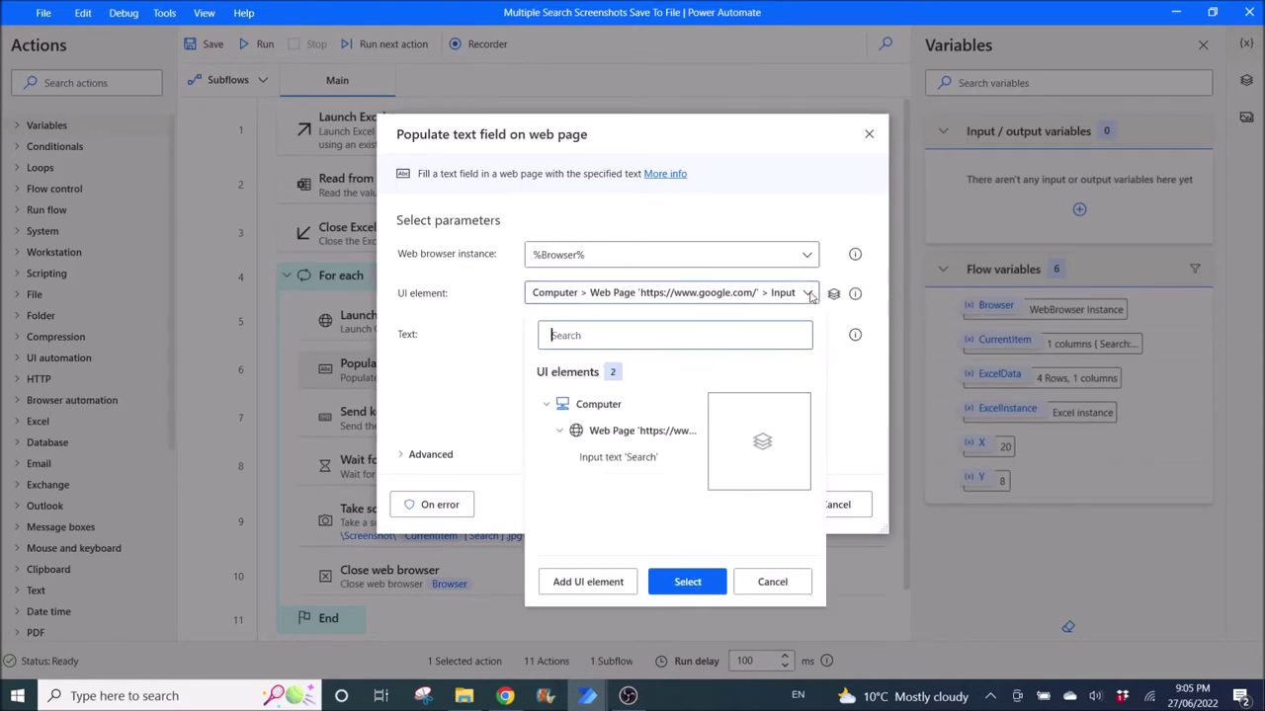
pyautogui.click(607, 585)
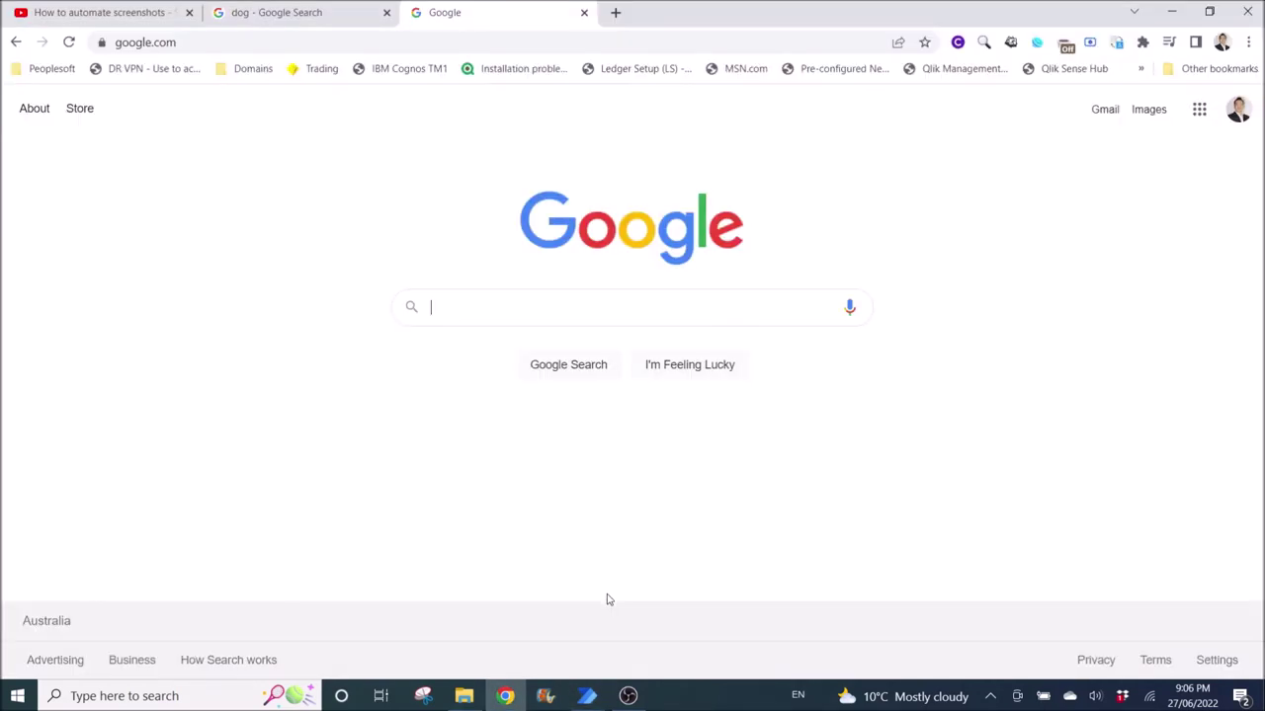
pyautogui.moveTo(363, 143); pyautogui.dragTo(281, 127)
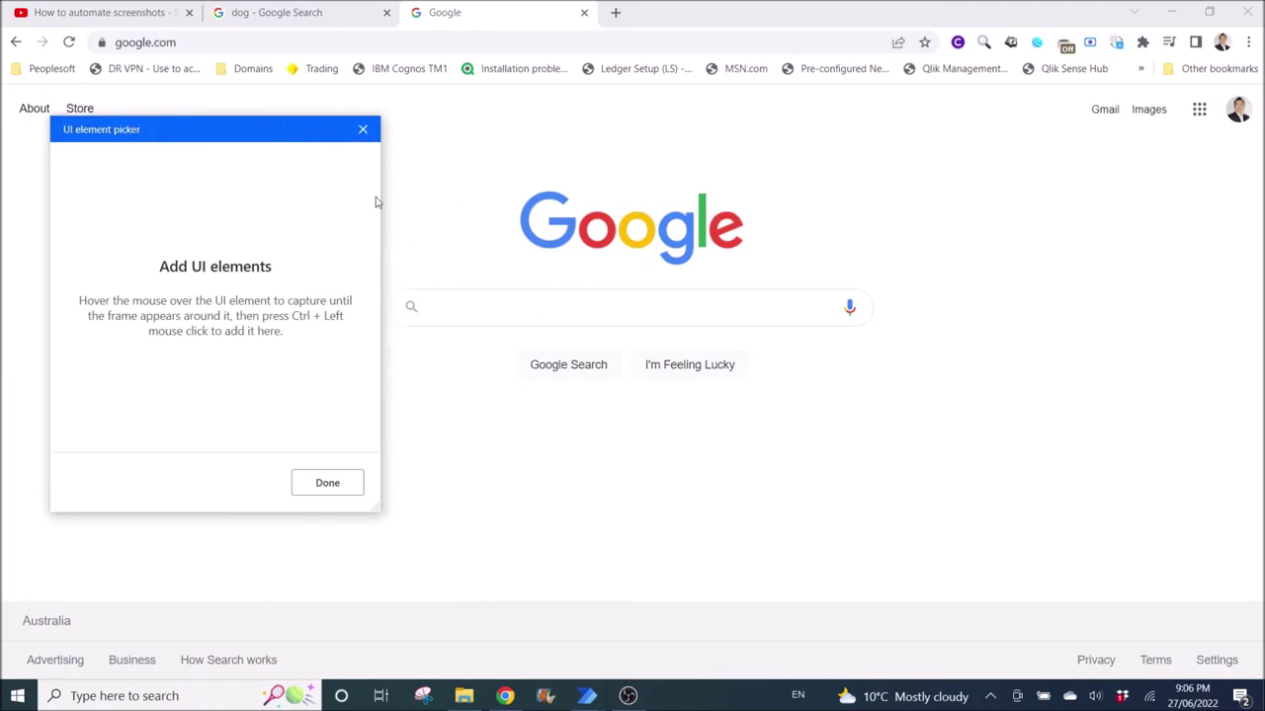
pyautogui.keyDown('ctrl'); pyautogui.click(475, 308); pyautogui.keyUp('ctrl')
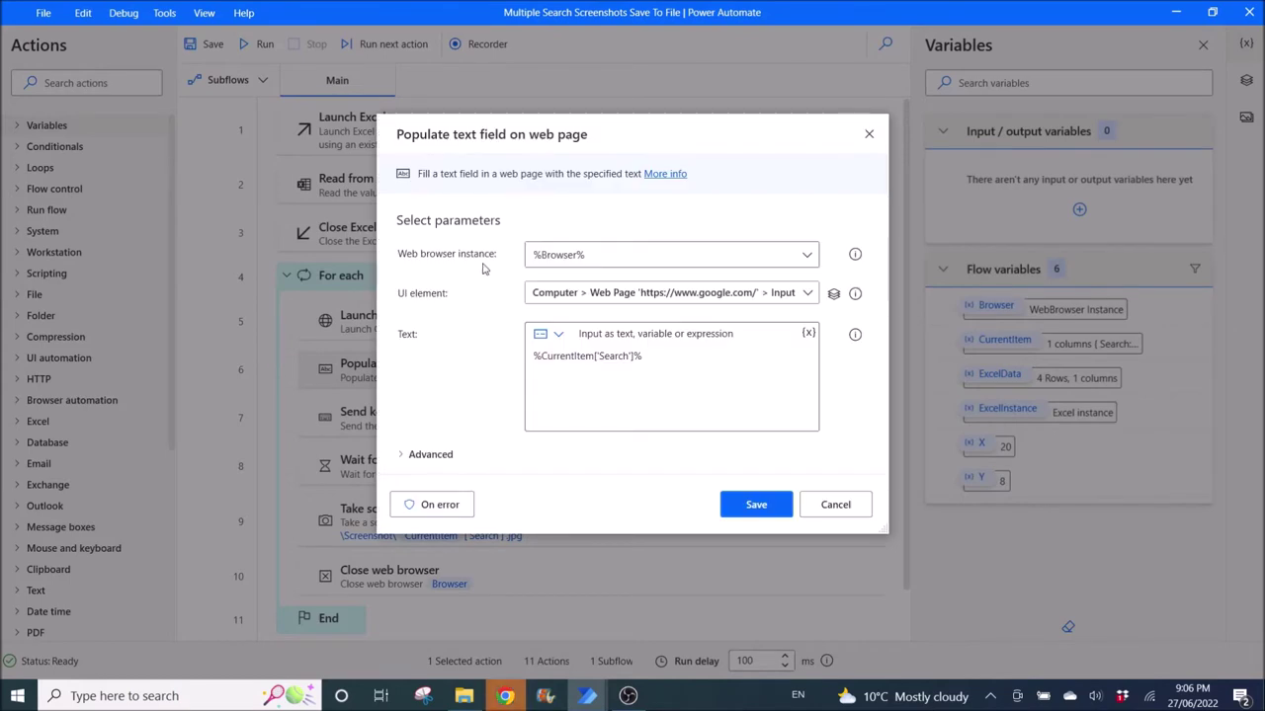
# - Check the action's UI element list, preview Input text 'Search', and dismiss the list without changing the selection
pyautogui.click(806, 293)
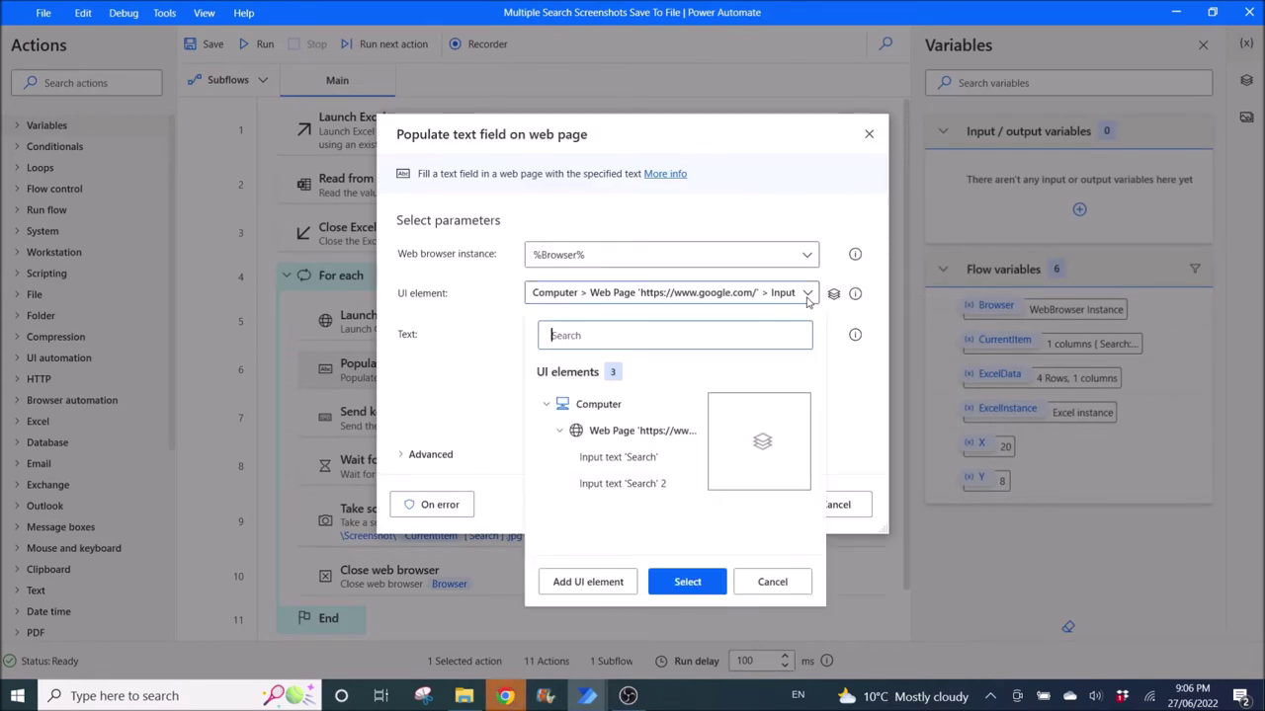
pyautogui.click(620, 463)
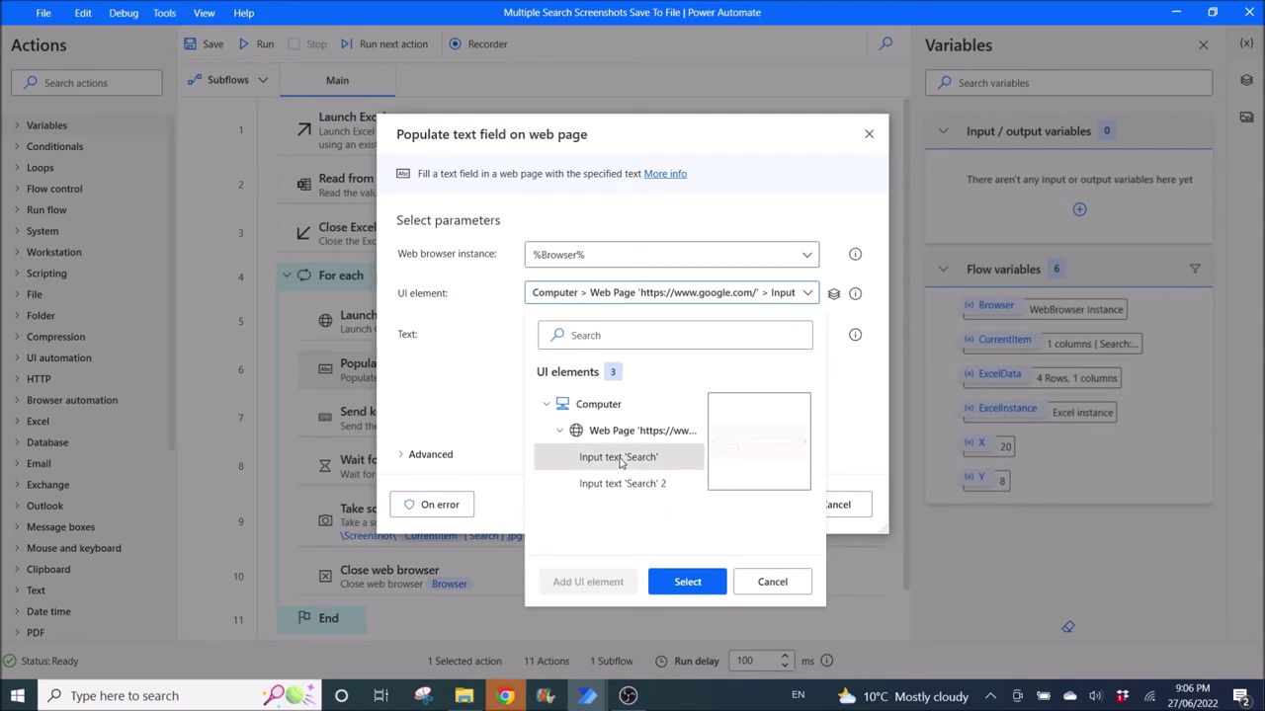
pyautogui.click(780, 585)
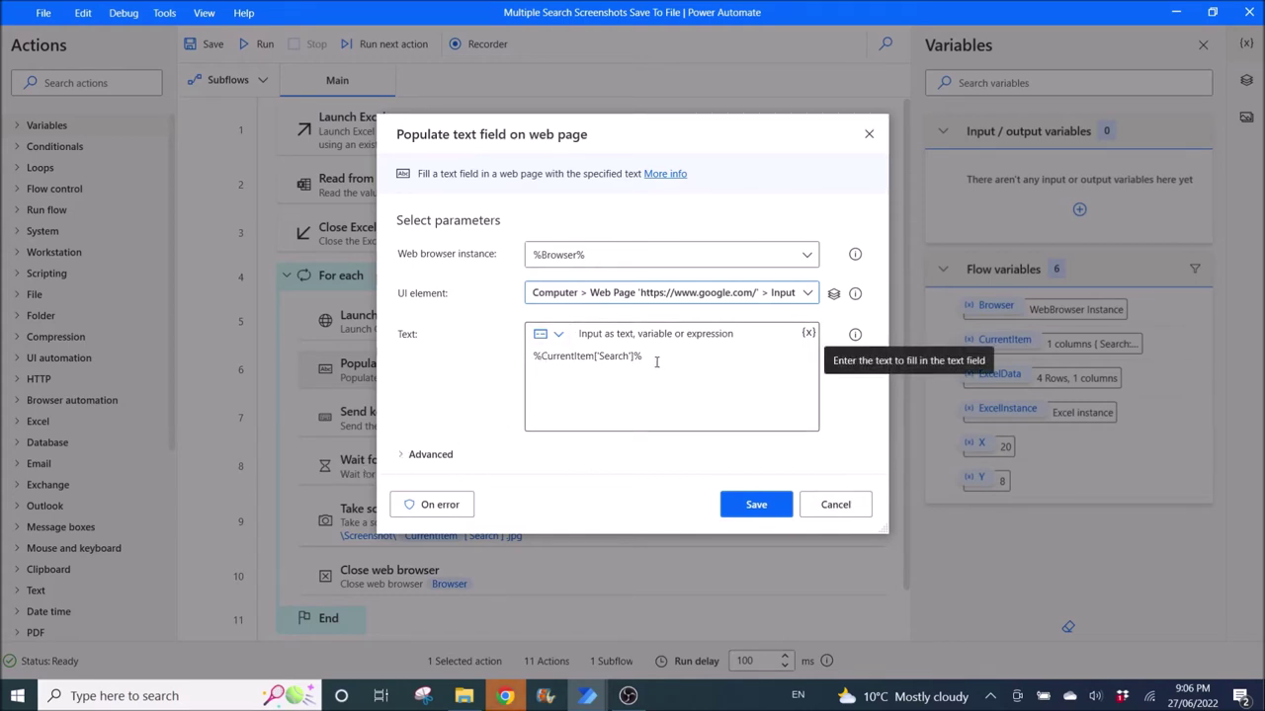
# - Examine the parts of the %CurrentItem['Search']% expression in the Populate text field action's text, without editing it
pyautogui.moveTo(654, 358); pyautogui.dragTo(508, 363)
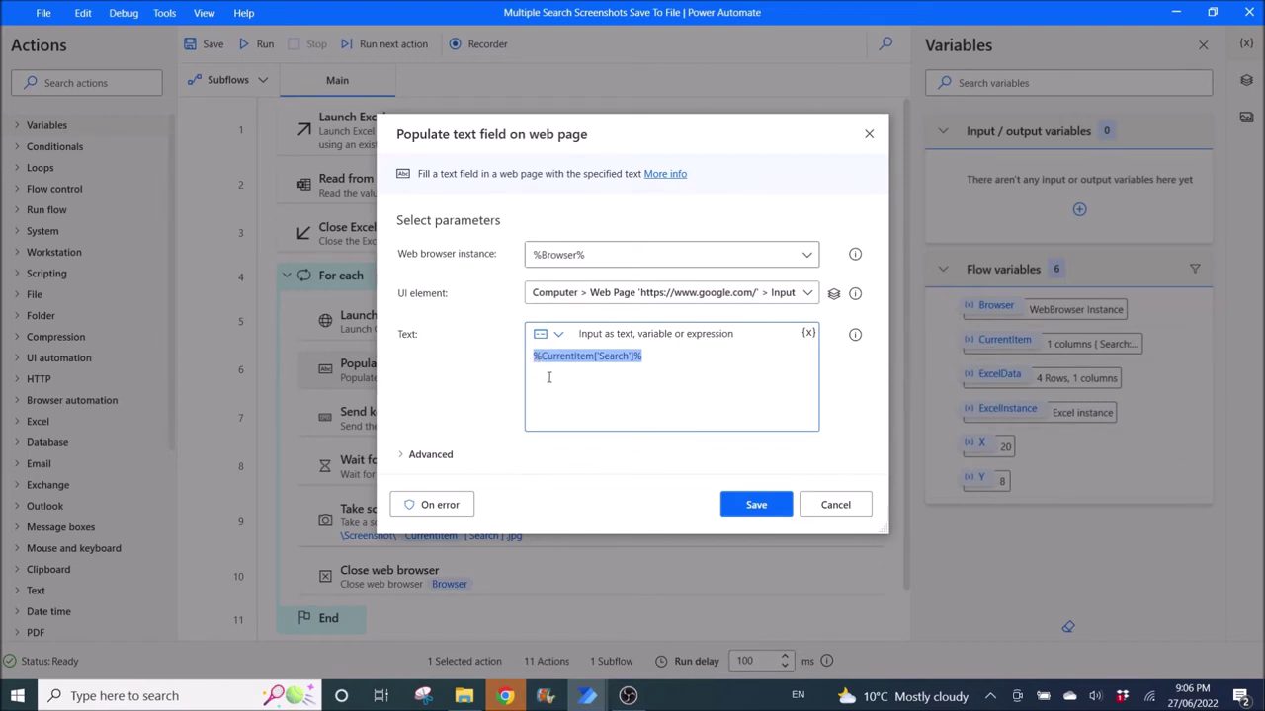
pyautogui.click(543, 364)
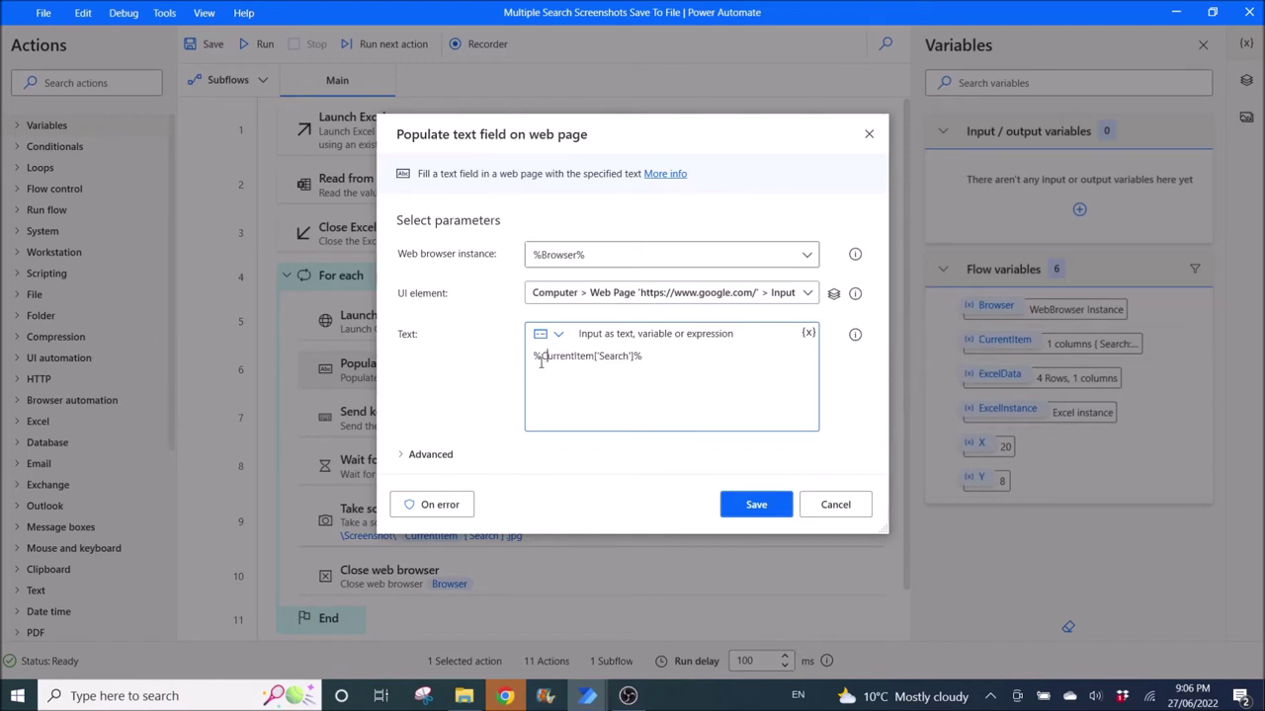
pyautogui.moveTo(548, 358); pyautogui.dragTo(533, 364)
pyautogui.click(644, 356)
pyautogui.moveTo(600, 361); pyautogui.dragTo(626, 361)
# - Review the Populate text field action's advanced options, such as typing emulation and page-load waiting, and close it without saving
pyautogui.click(427, 456)
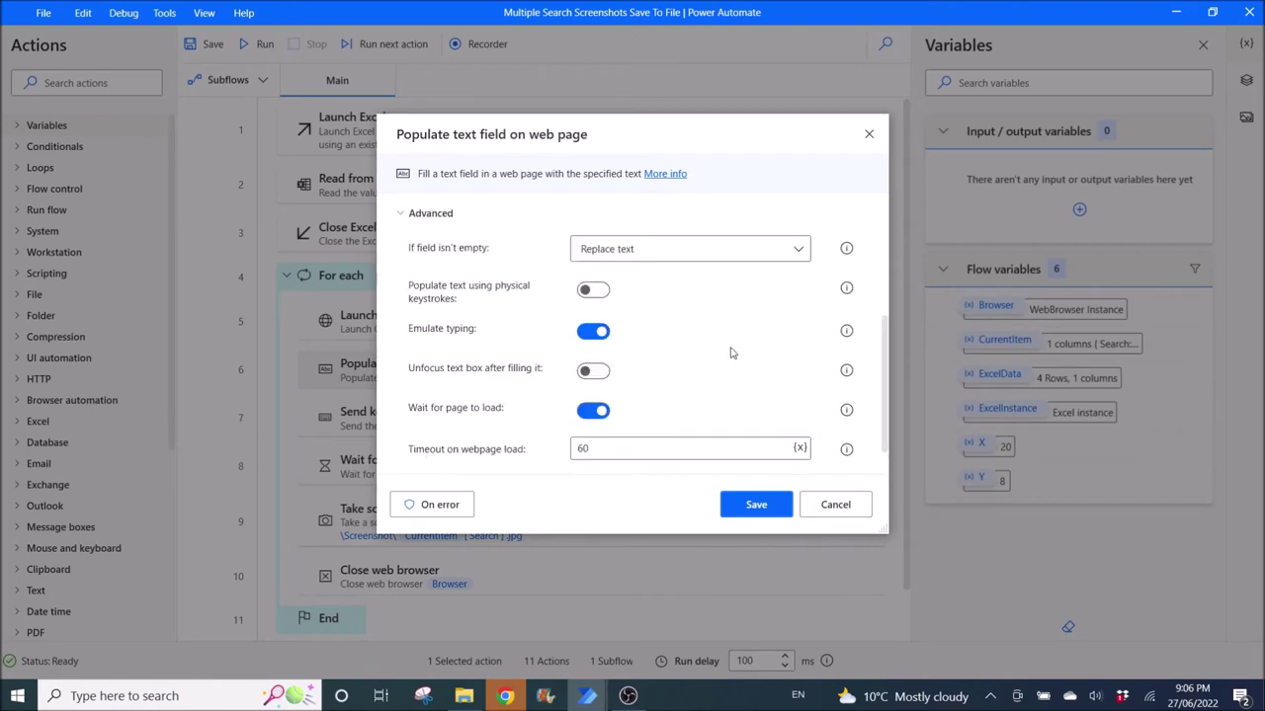
pyautogui.scroll(2, 782, 359)
pyautogui.scroll(-3, 781, 359)
pyautogui.scroll(2, 672, 350)
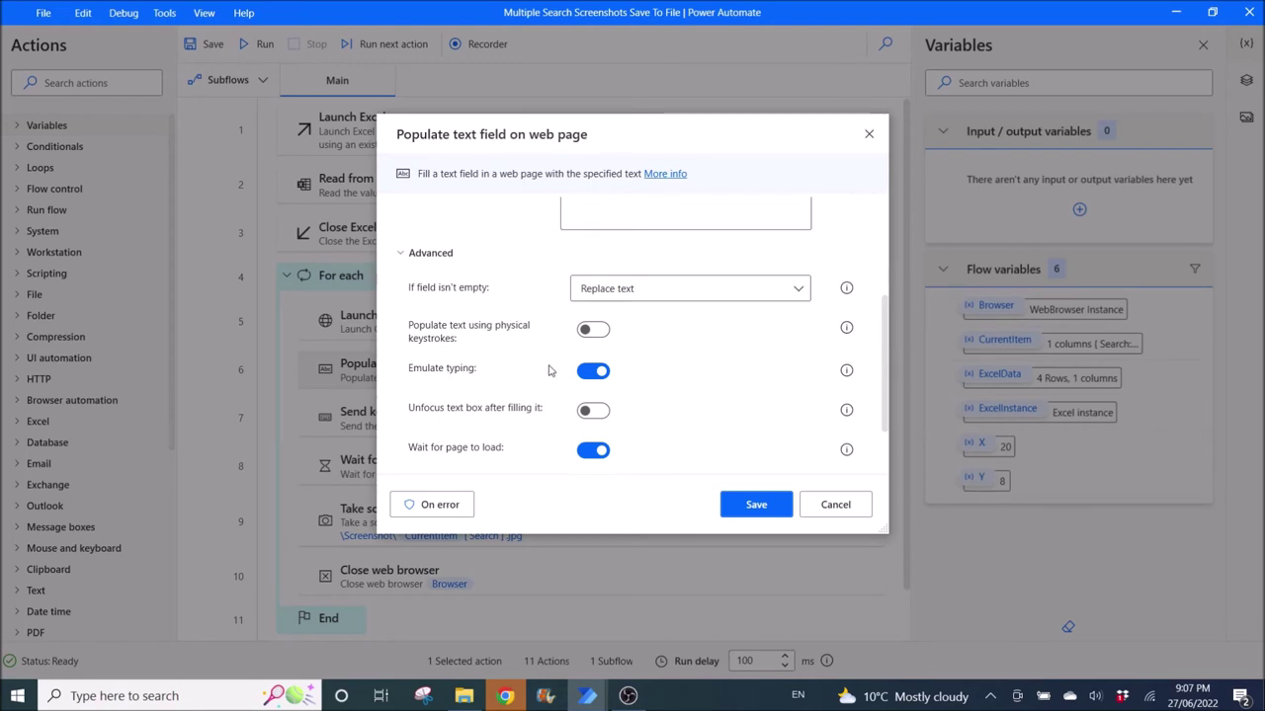
pyautogui.scroll(-1, 523, 375)
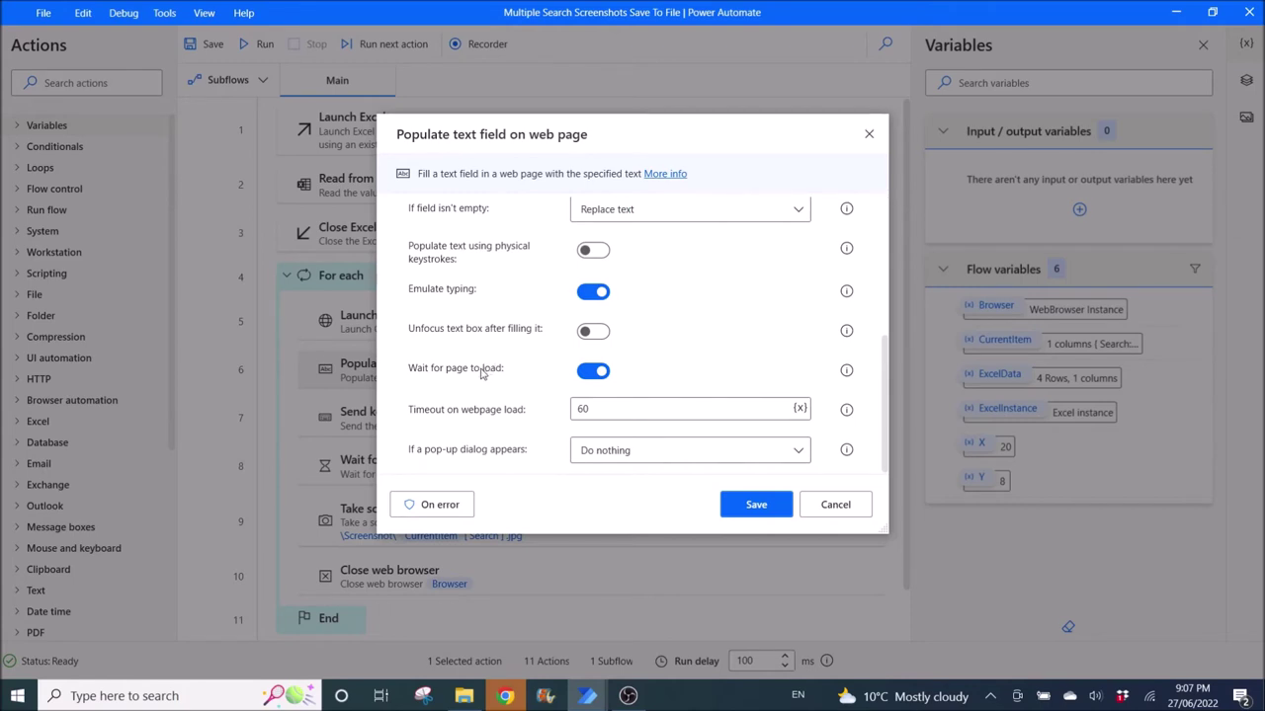
pyautogui.scroll(-1, 500, 365)
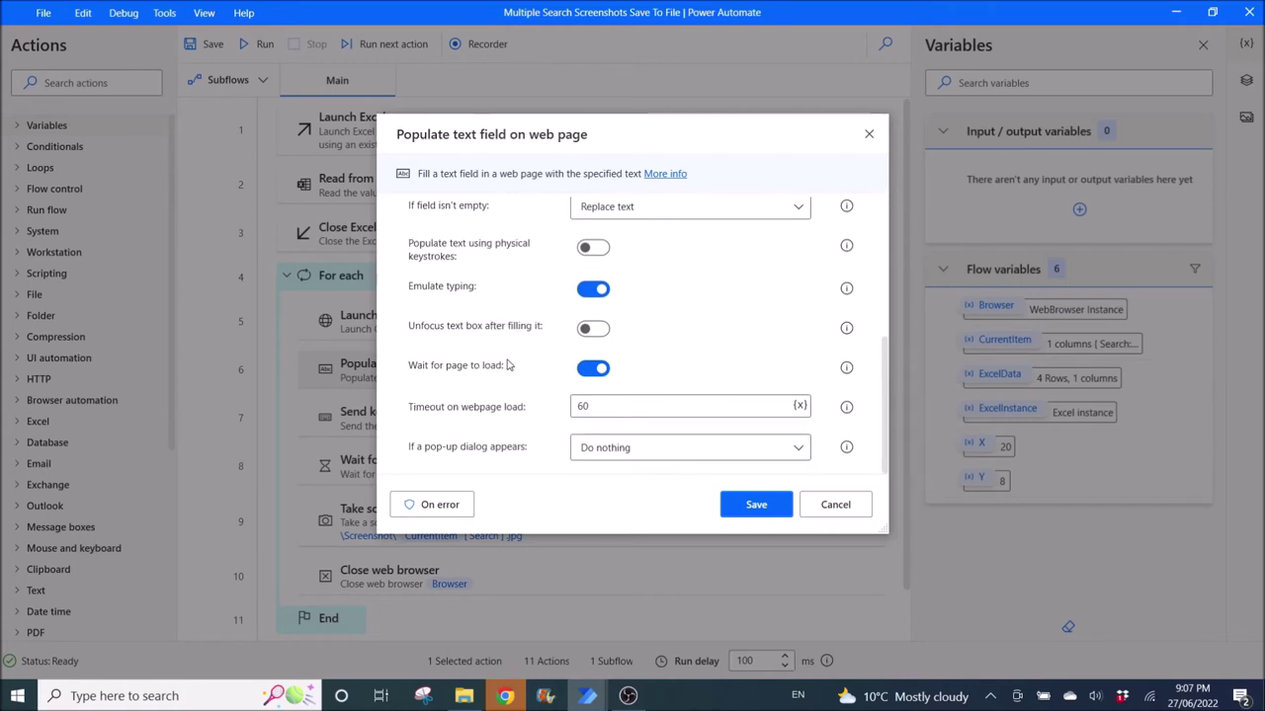
pyautogui.click(839, 508)
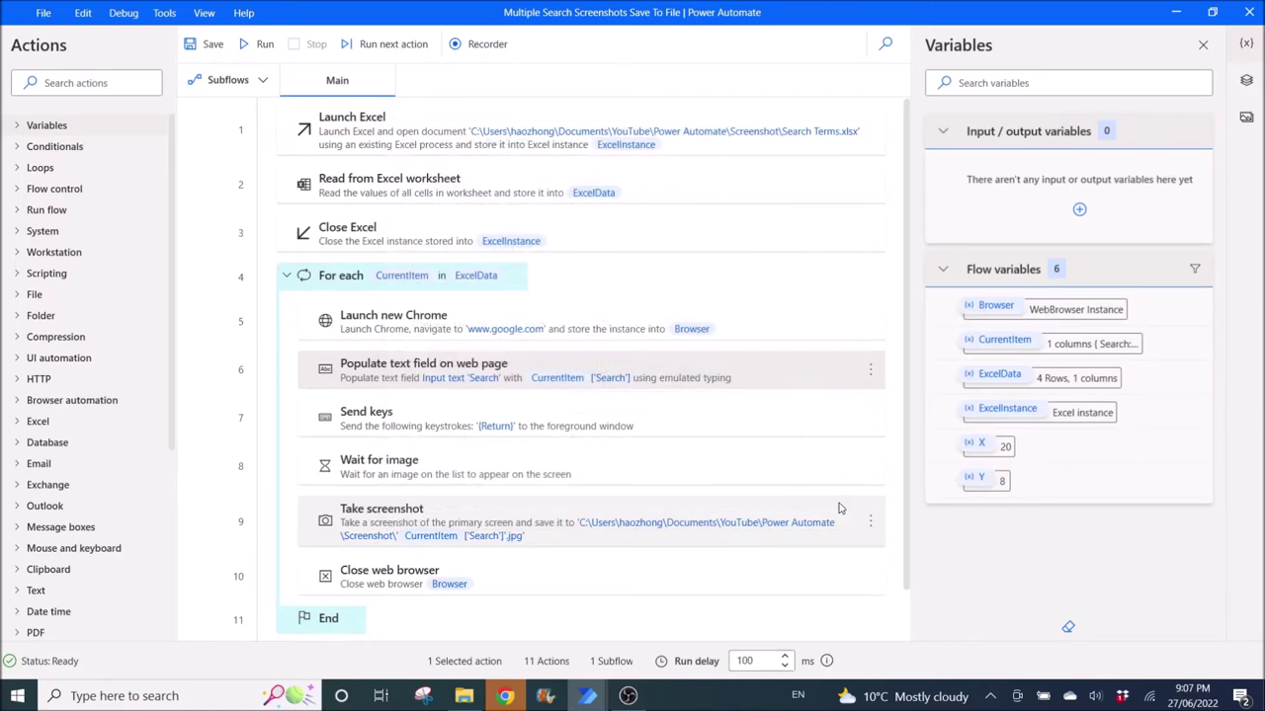
# - Review the Send keys action's target window and {Return} text, and close it without saving
pyautogui.doubleClick(732, 430)
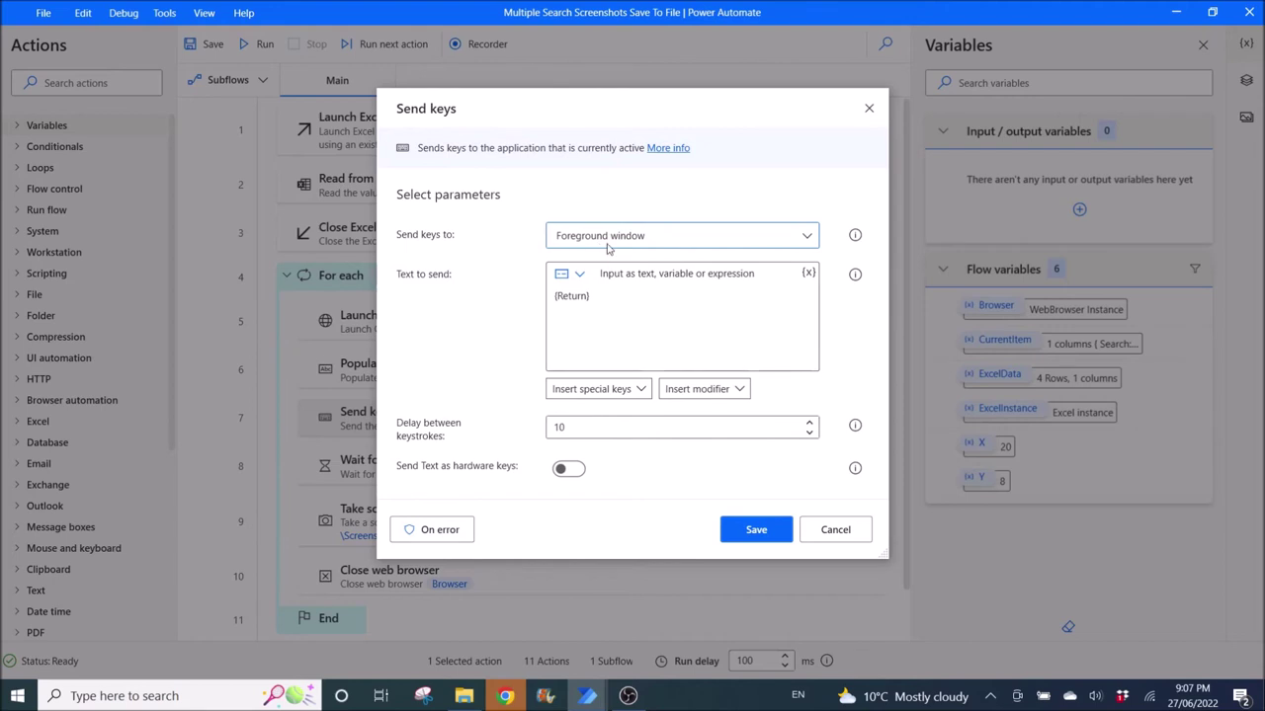
pyautogui.click(591, 303)
pyautogui.click(838, 534)
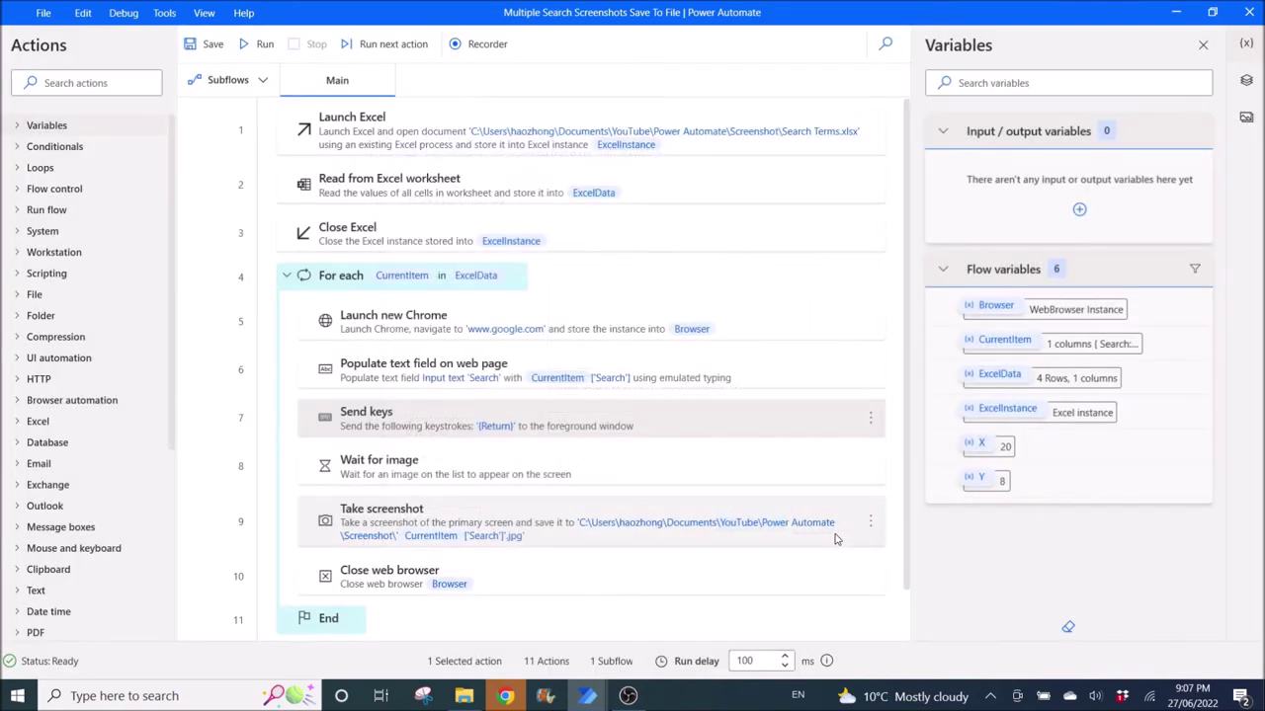
# - Open the Wait for image action's settings, switch to Chrome and google "dog"
pyautogui.doubleClick(649, 482)
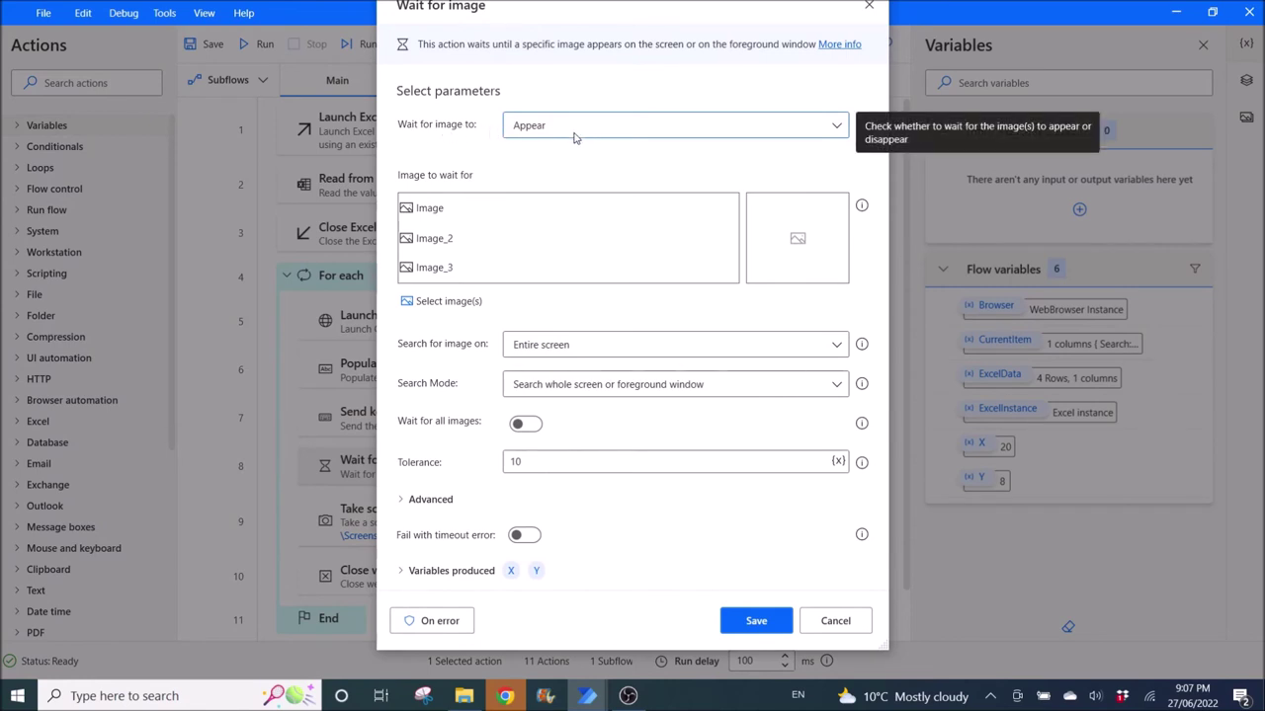
pyautogui.click(505, 695)
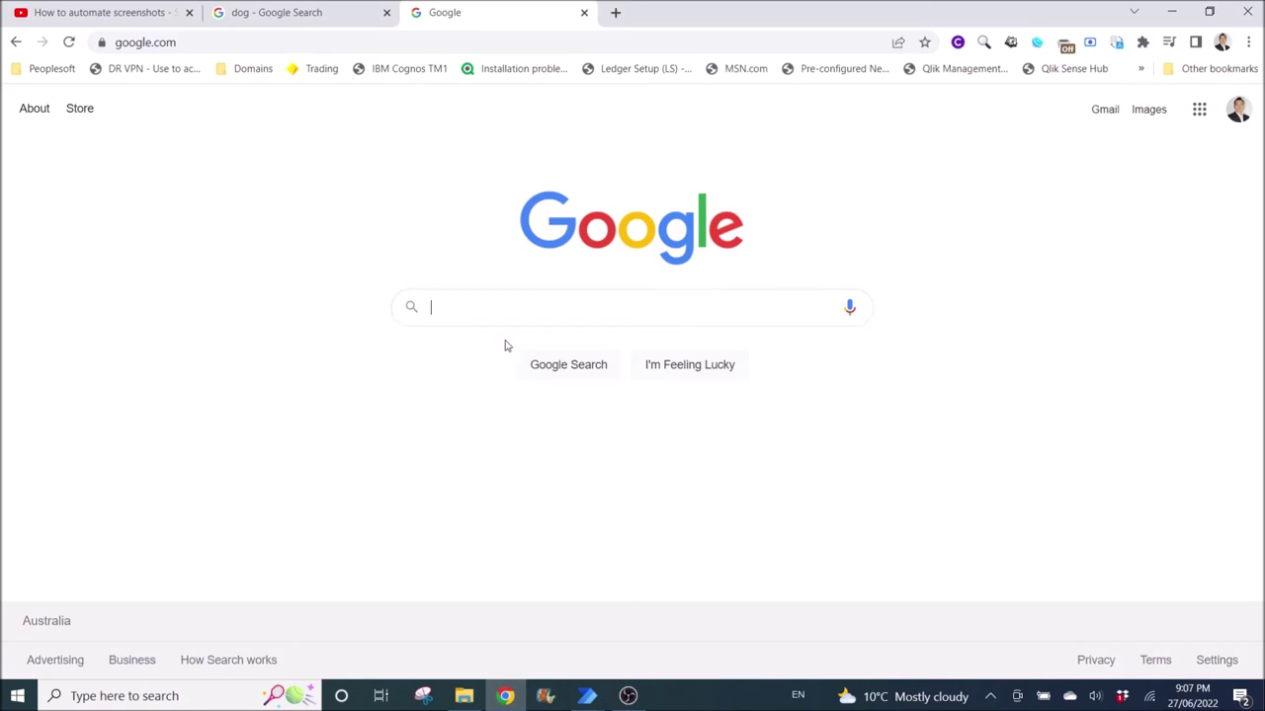
pyautogui.write('dog')
pyautogui.press('Return')
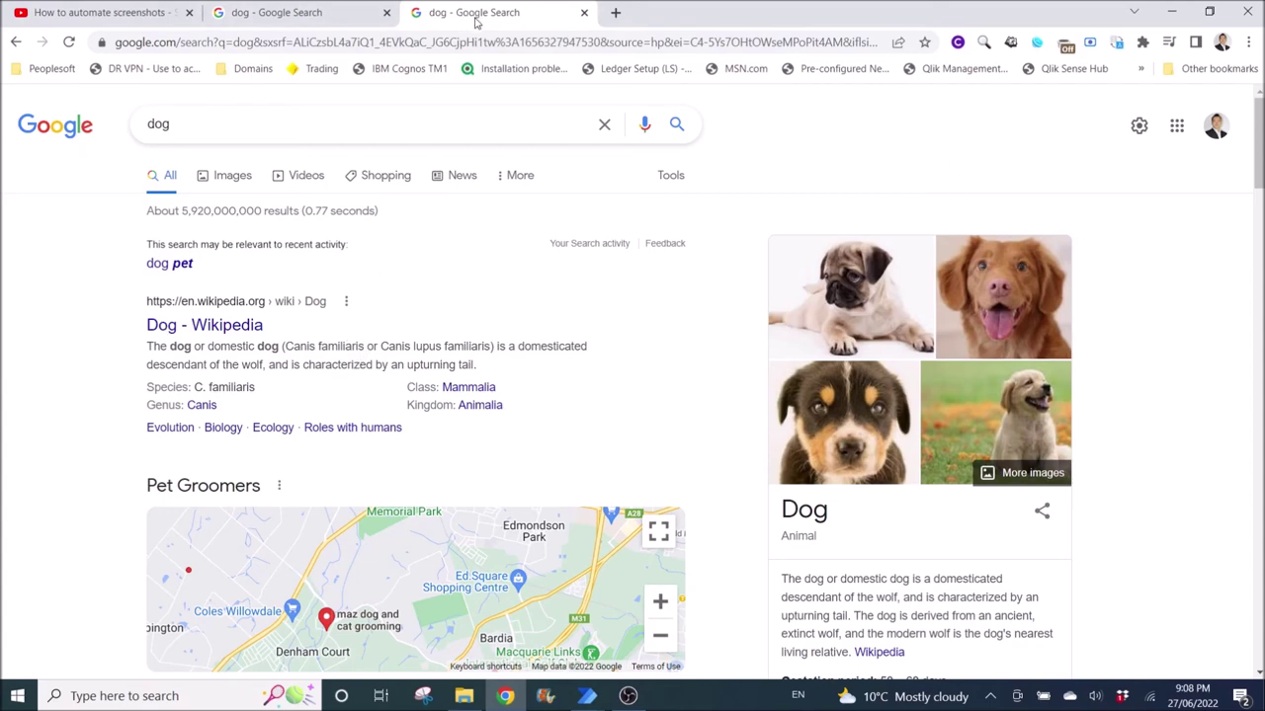
# - Move the dog results tab into its own maximized window and capture its Google tab icon as a new image for the Wait for image action
pyautogui.moveTo(475, 20); pyautogui.dragTo(314, 48)
pyautogui.doubleClick(579, 48)
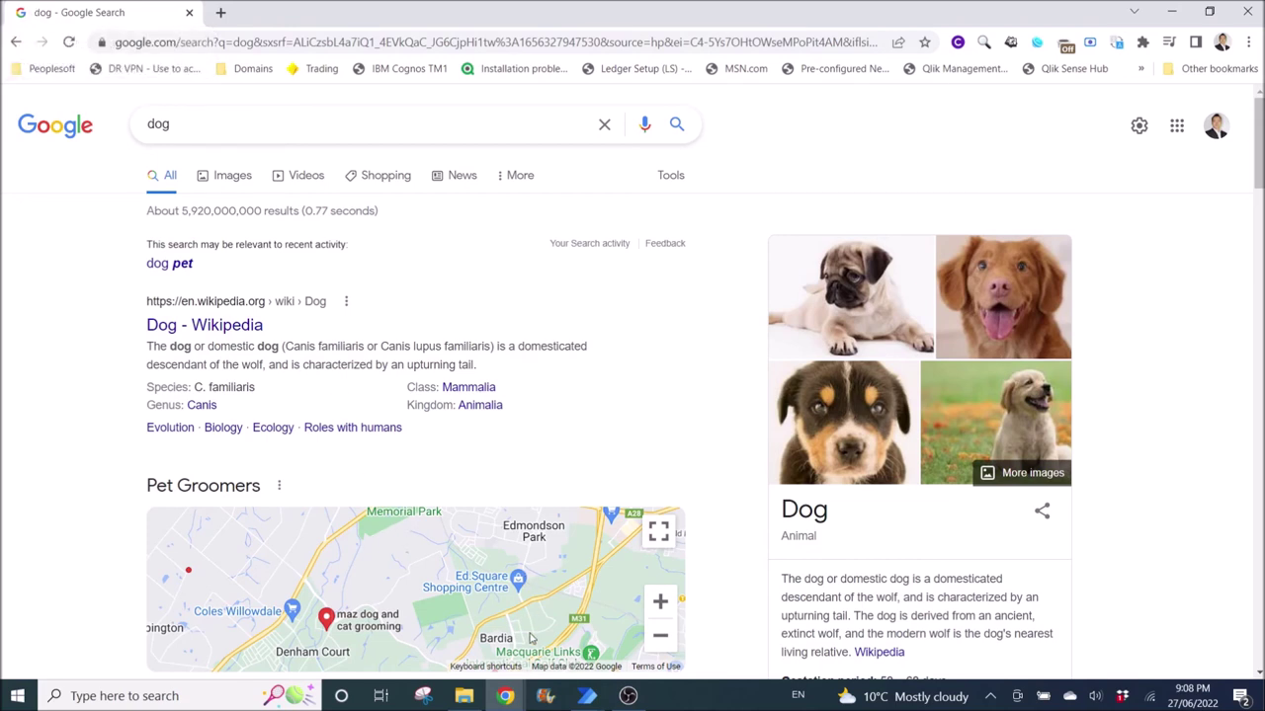
pyautogui.click(589, 697)
pyautogui.click(624, 643)
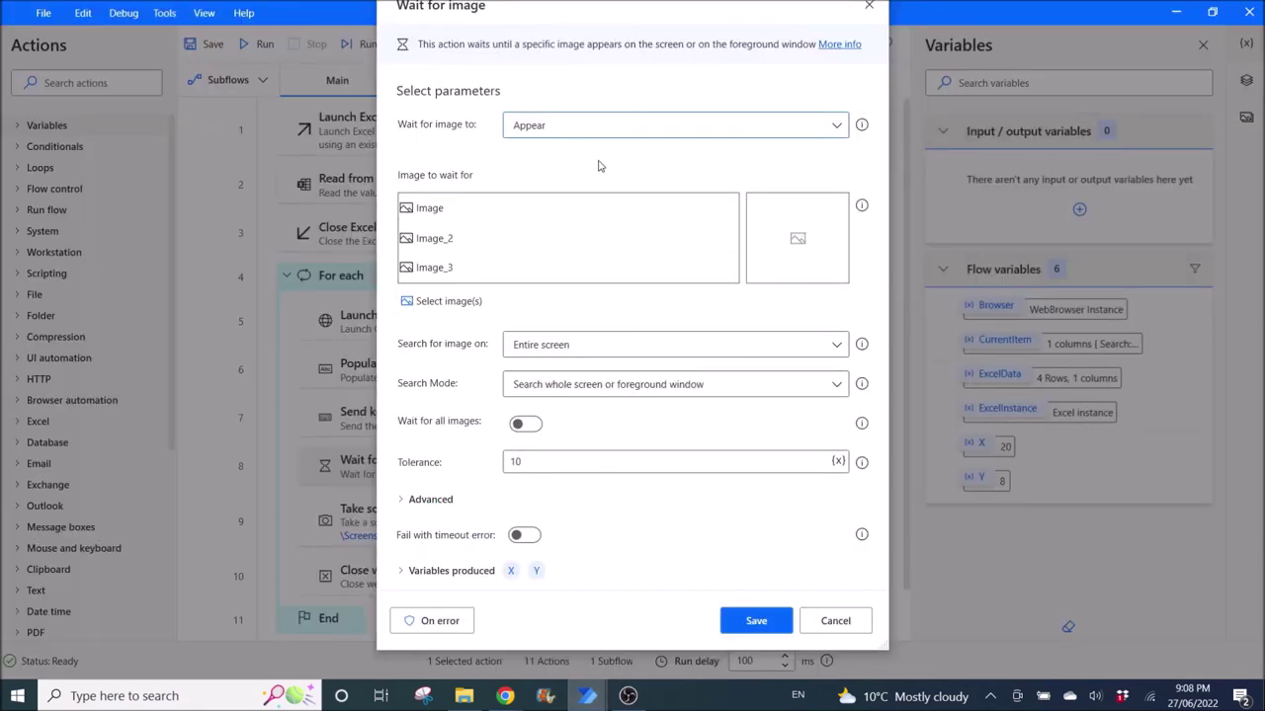
pyautogui.click(443, 302)
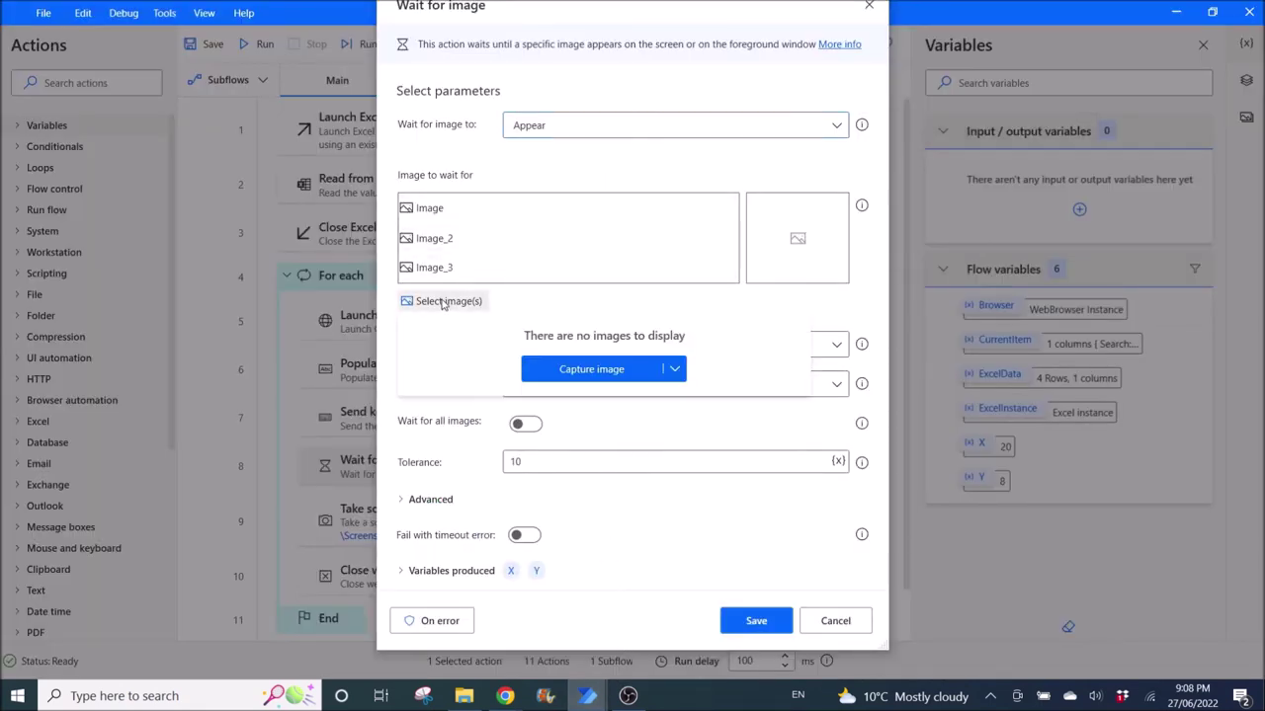
pyautogui.click(579, 365)
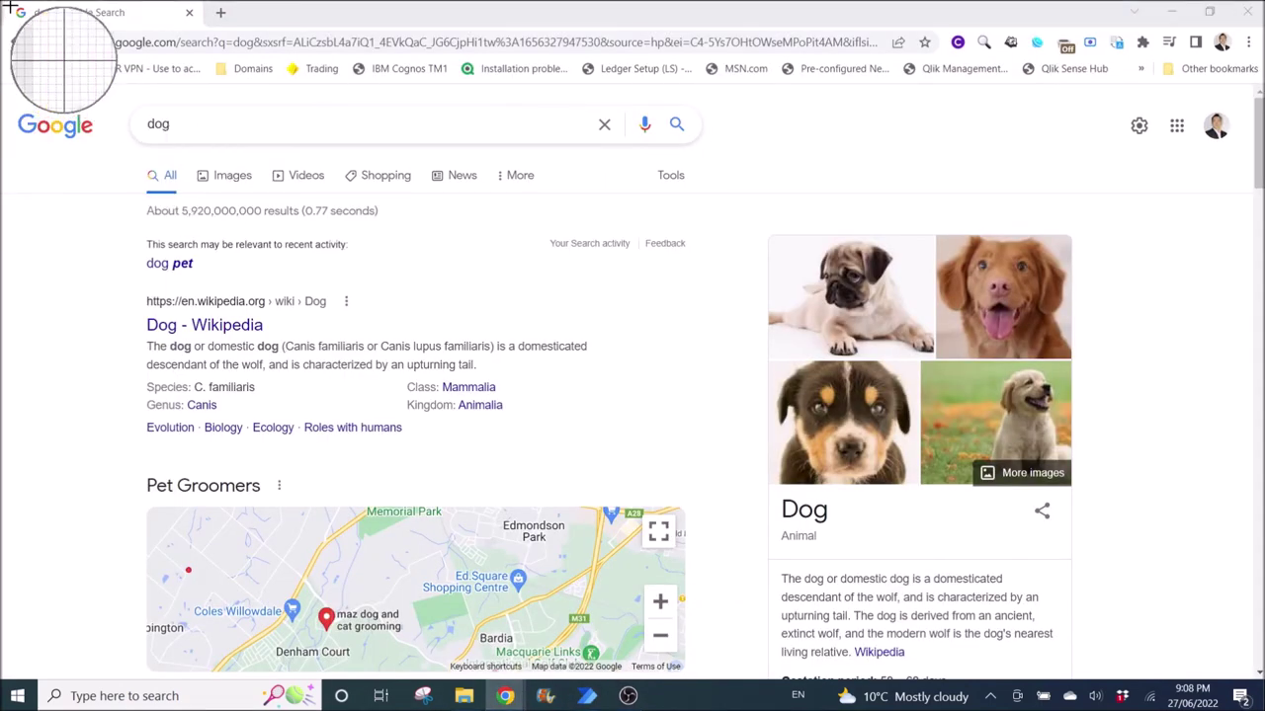
pyautogui.moveTo(10, 6); pyautogui.dragTo(31, 22)
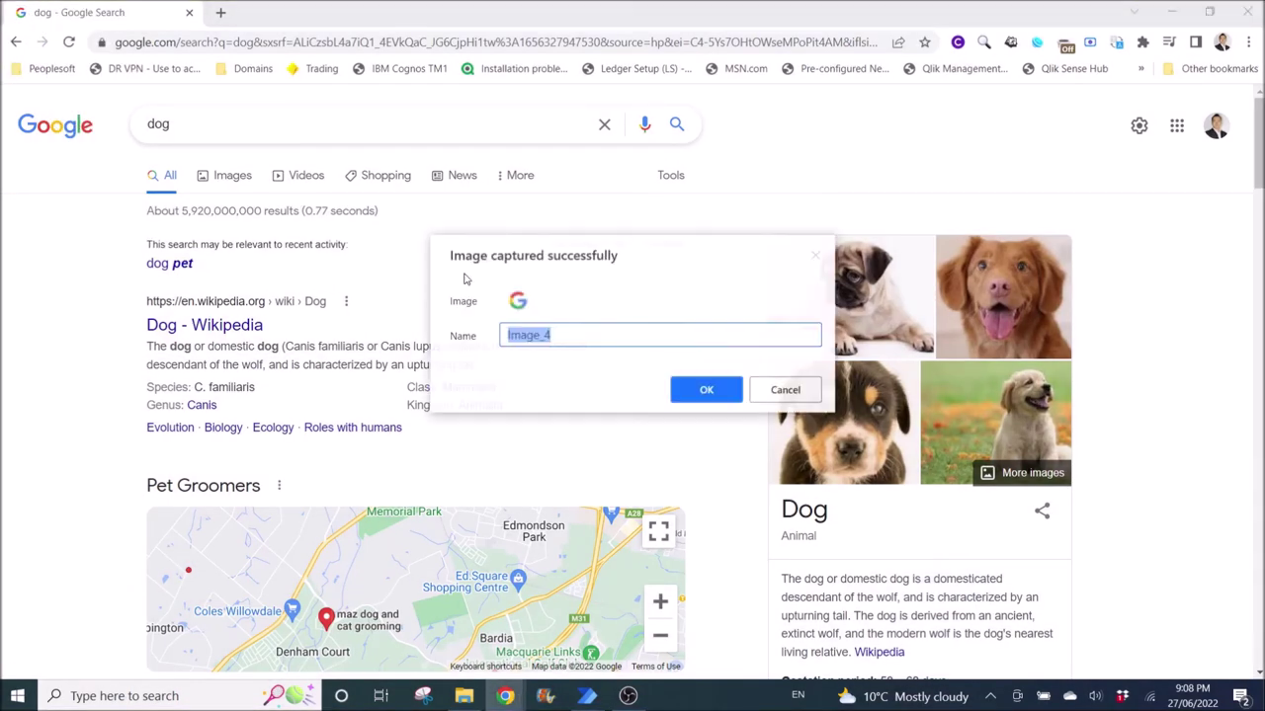
pyautogui.click(695, 392)
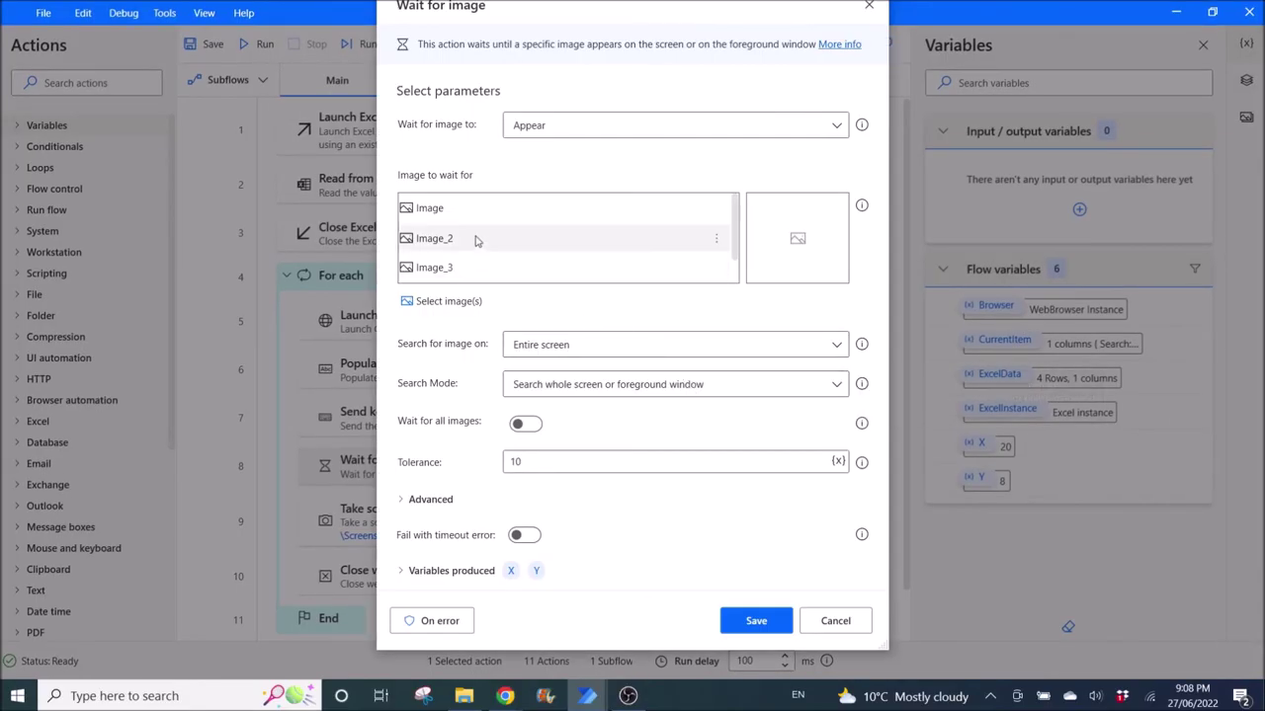
# - Preview Image_3, review the Wait for image action's advanced matching and timeout options, and close it without saving
pyautogui.click(475, 267)
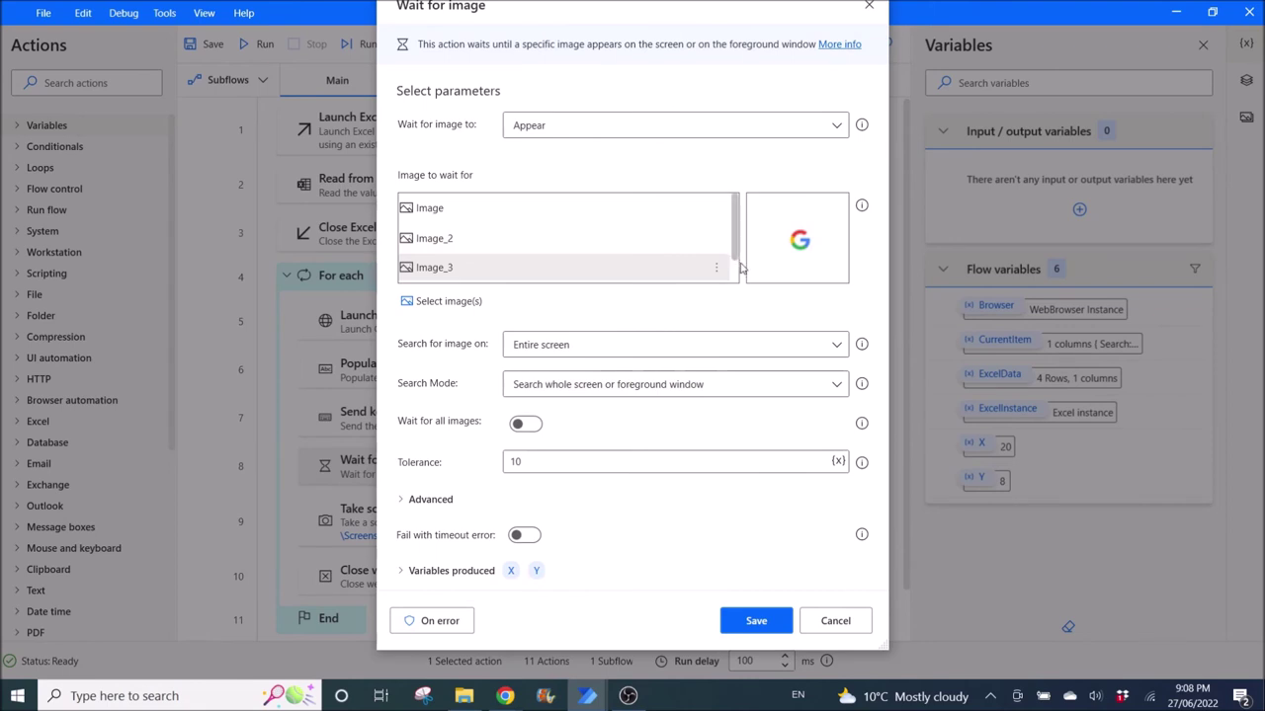
pyautogui.scroll(-1, 737, 267)
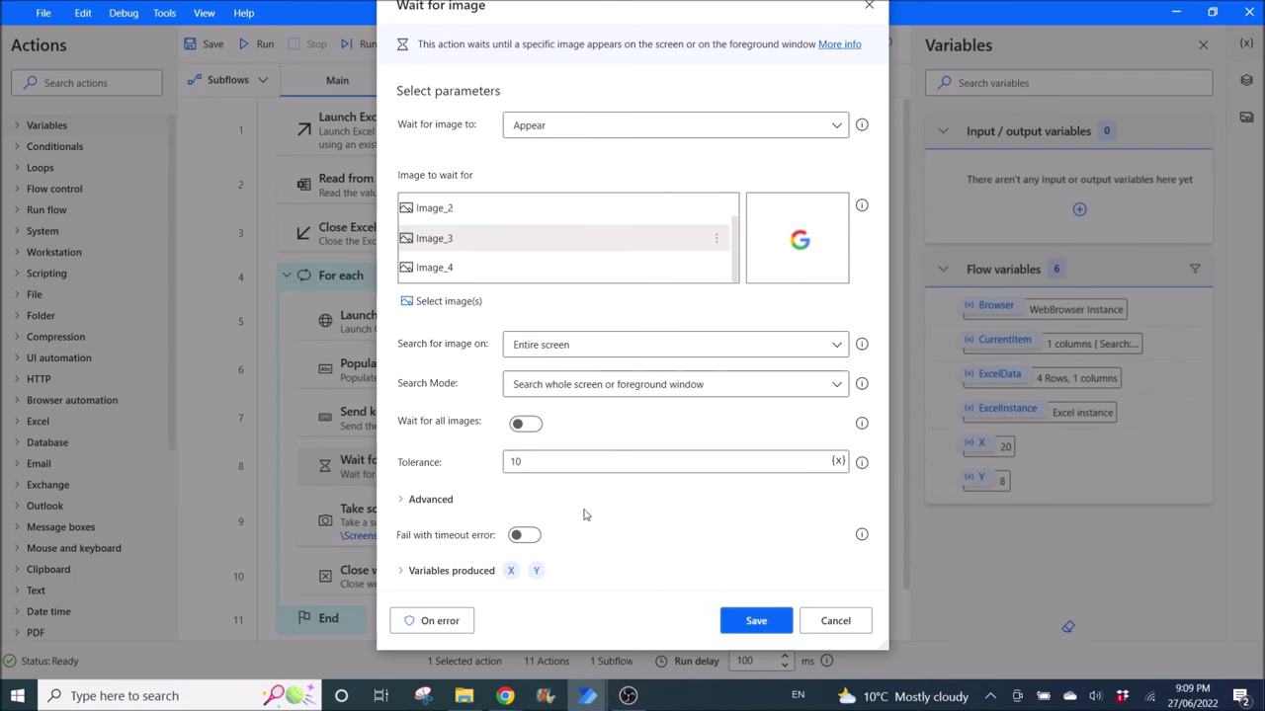
pyautogui.click(399, 501)
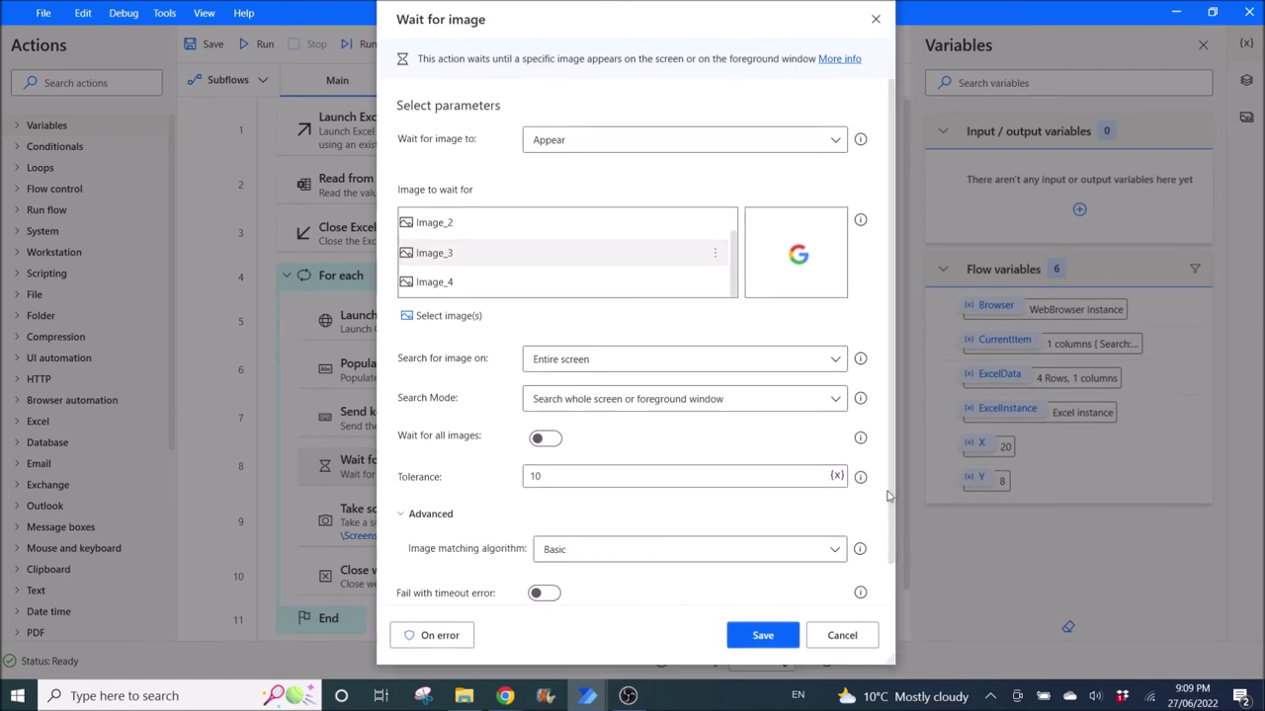
pyautogui.scroll(-1, 875, 593)
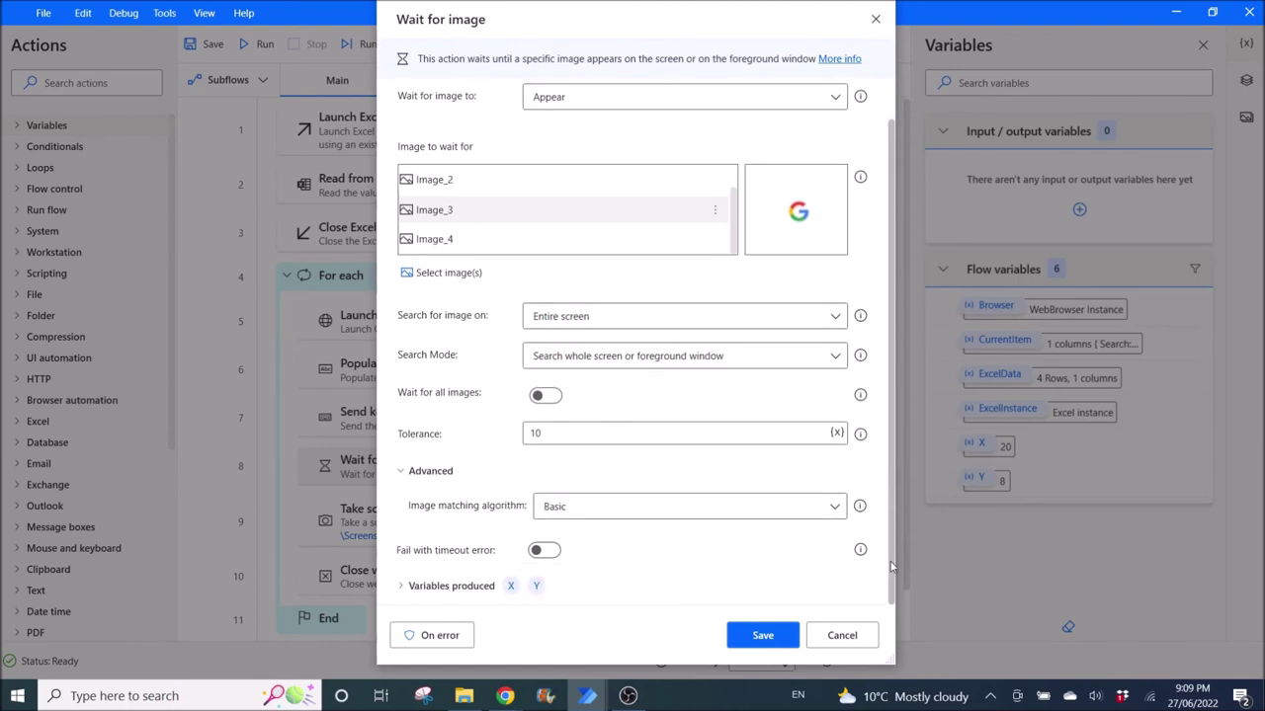
pyautogui.click(842, 636)
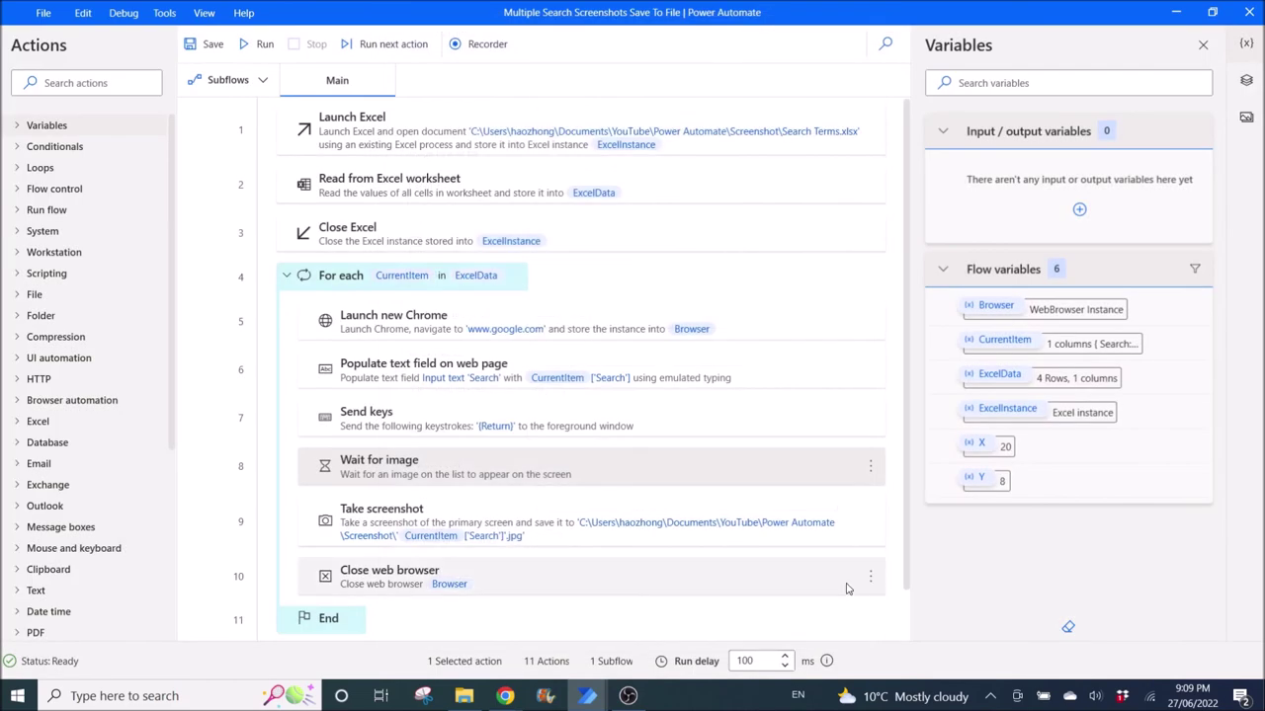
# - Open the Take screenshot action and examine the image file path's folder, %CurrentItem['Search']% name and .jpg extension without editing them
pyautogui.doubleClick(610, 539)
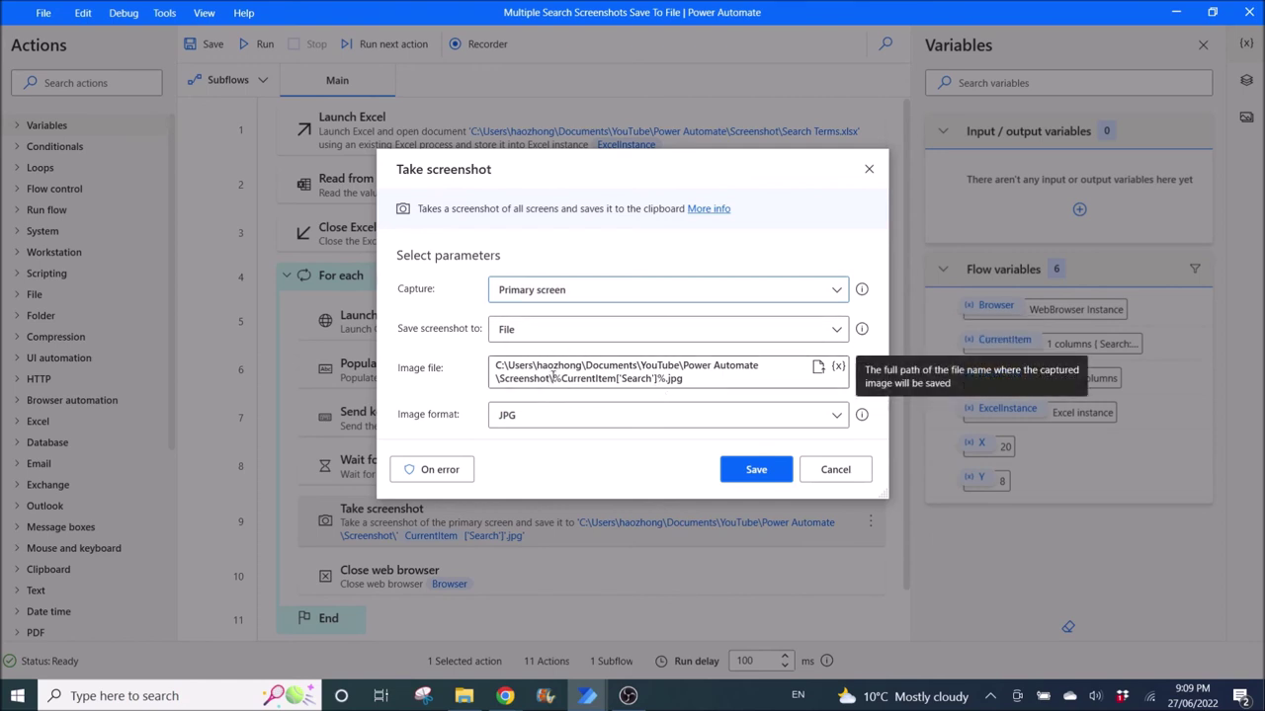
pyautogui.moveTo(555, 377); pyautogui.dragTo(459, 369)
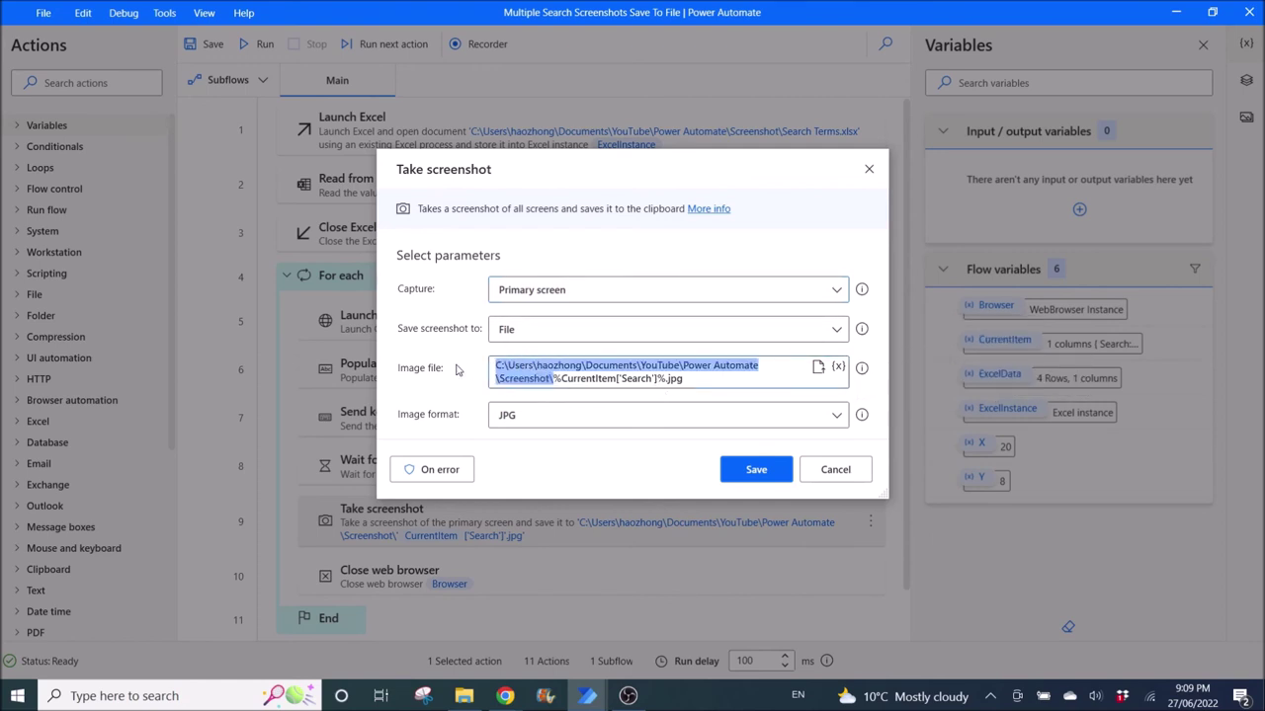
pyautogui.click(556, 375)
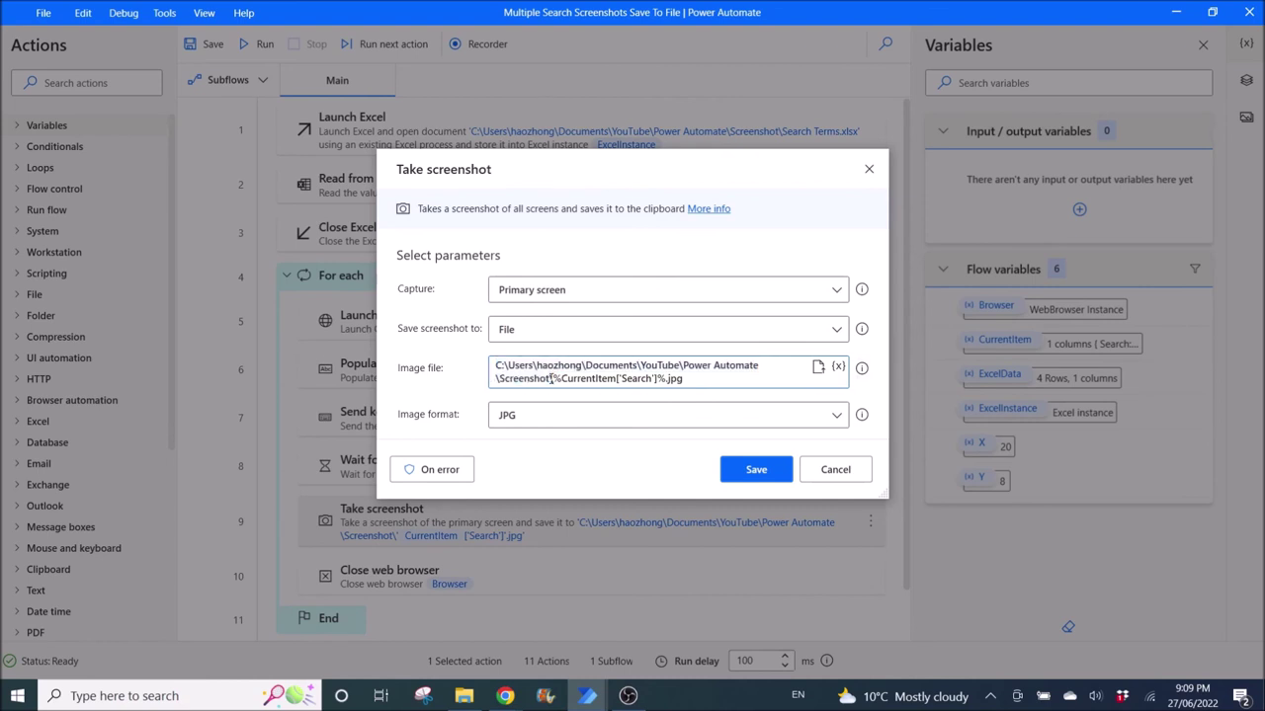
pyautogui.moveTo(550, 379); pyautogui.dragTo(669, 379)
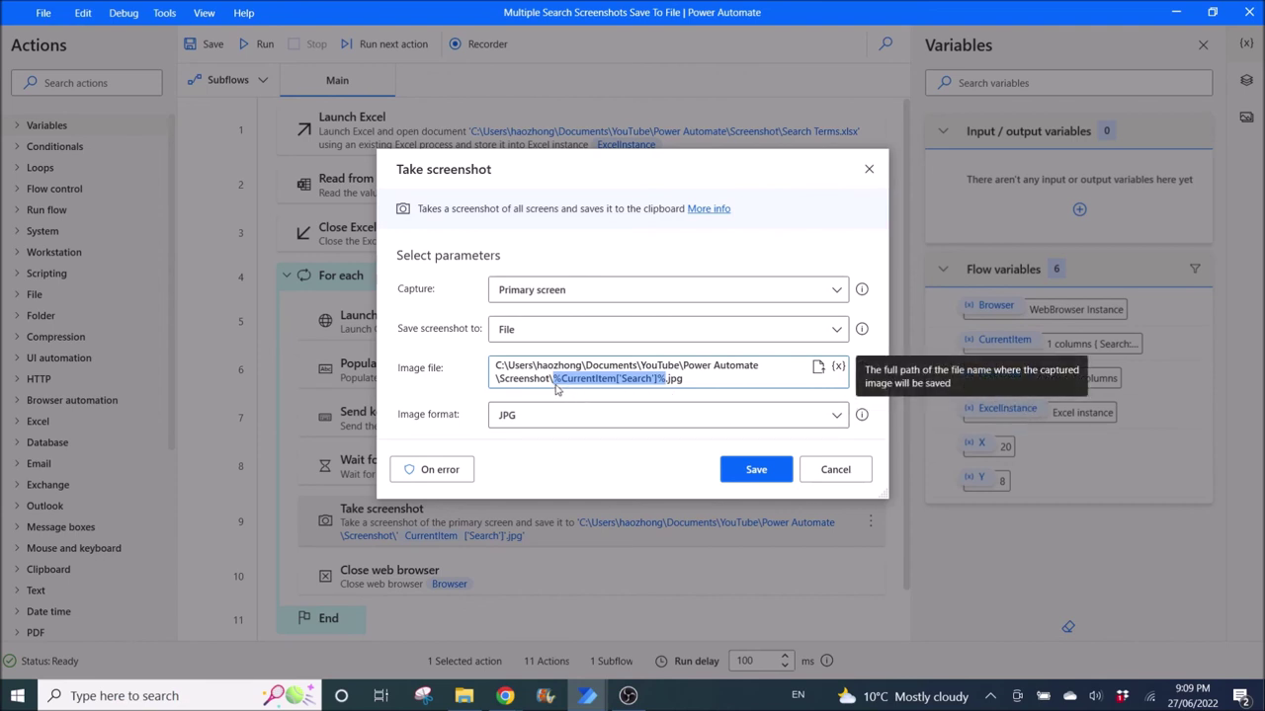
pyautogui.keyDown('shift'); pyautogui.click(664, 384); pyautogui.keyUp('shift')
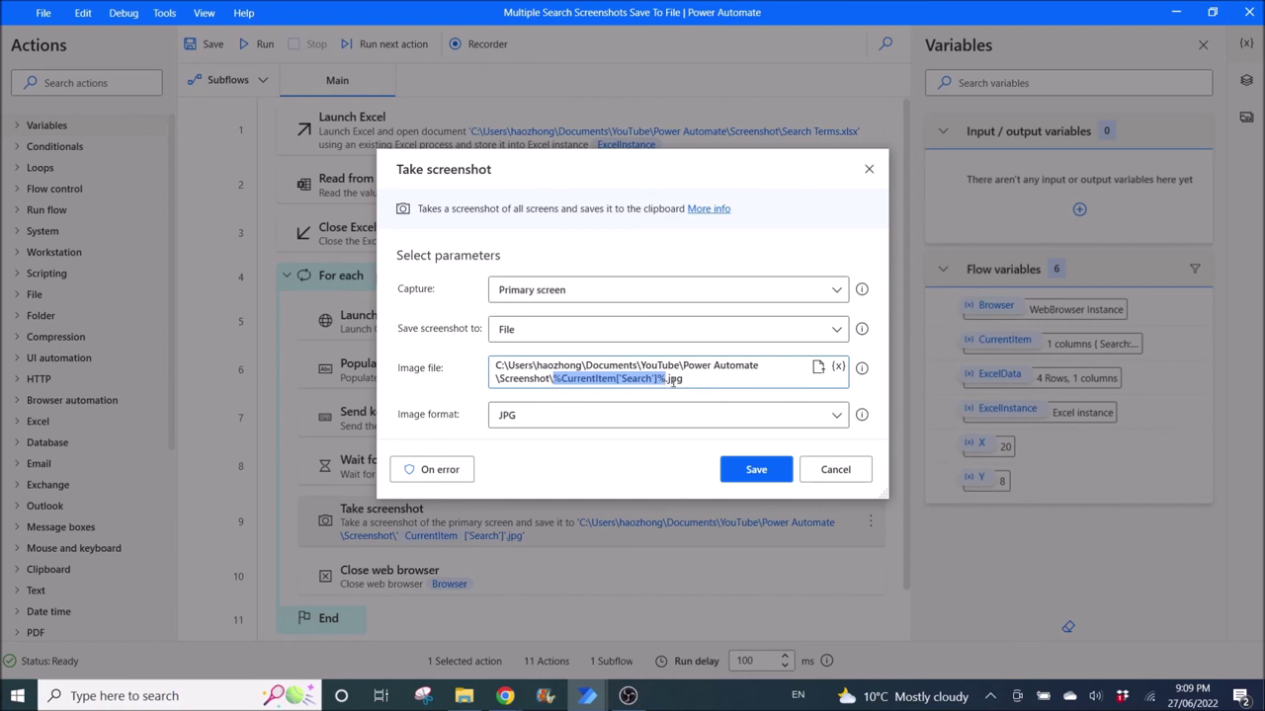
pyautogui.click(666, 381)
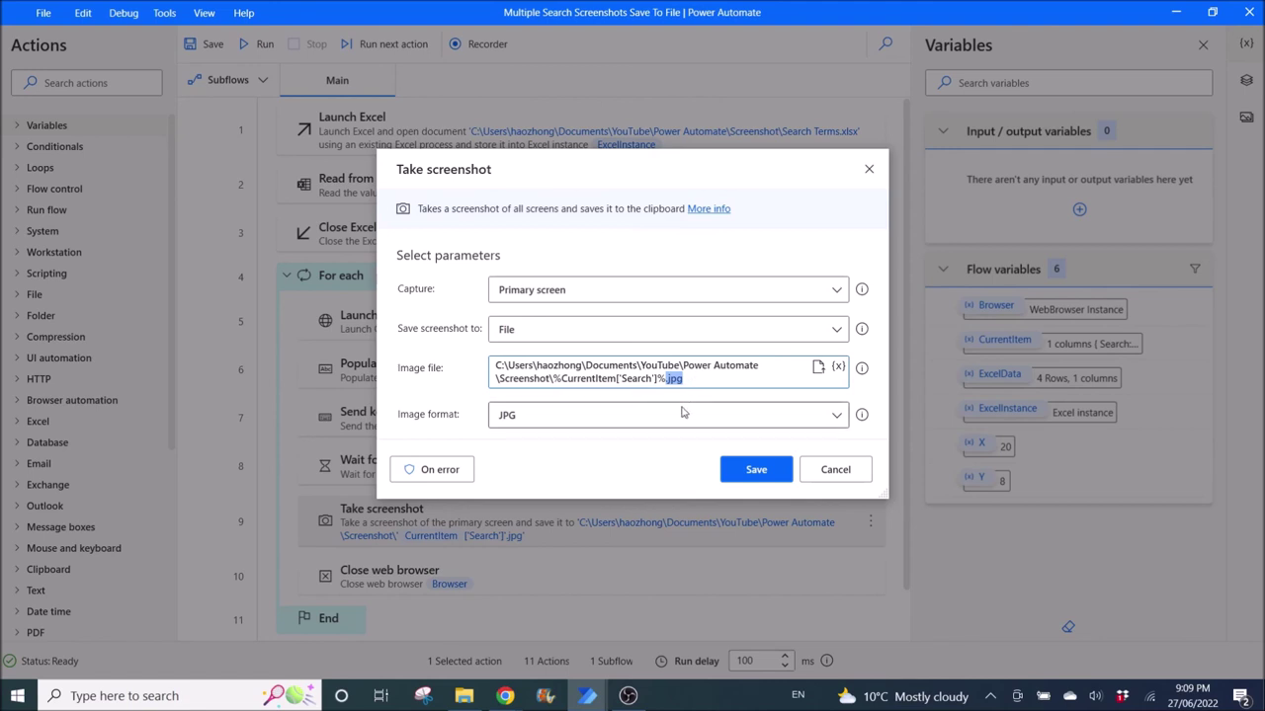
# - Review the available image formats for the screenshot, keep JPG, and close the Take screenshot action without saving
pyautogui.click(680, 416)
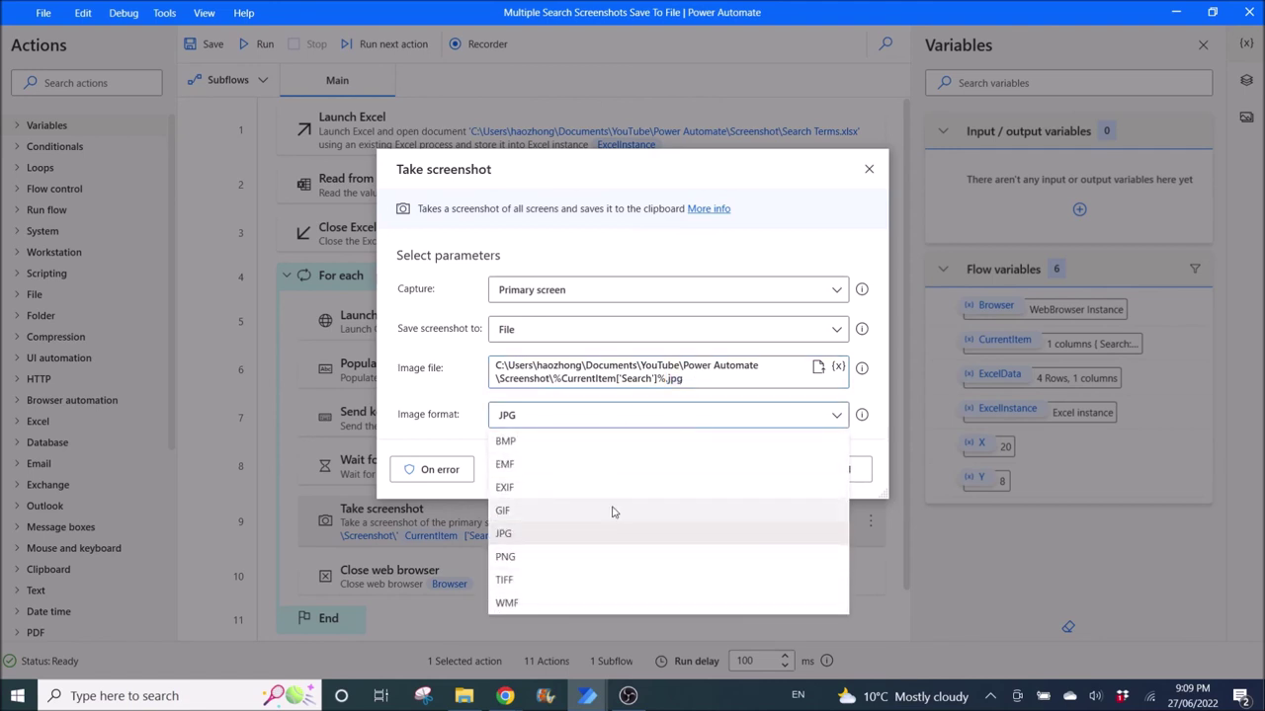
pyautogui.click(431, 399)
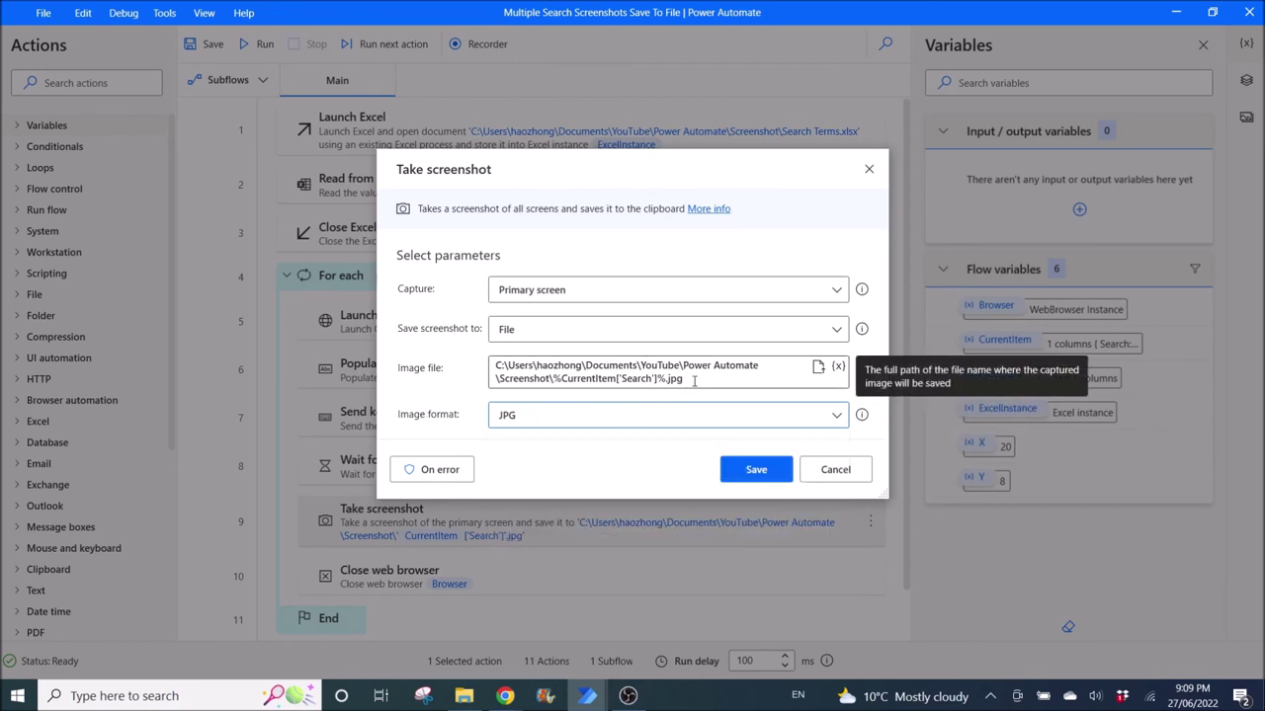
pyautogui.click(834, 469)
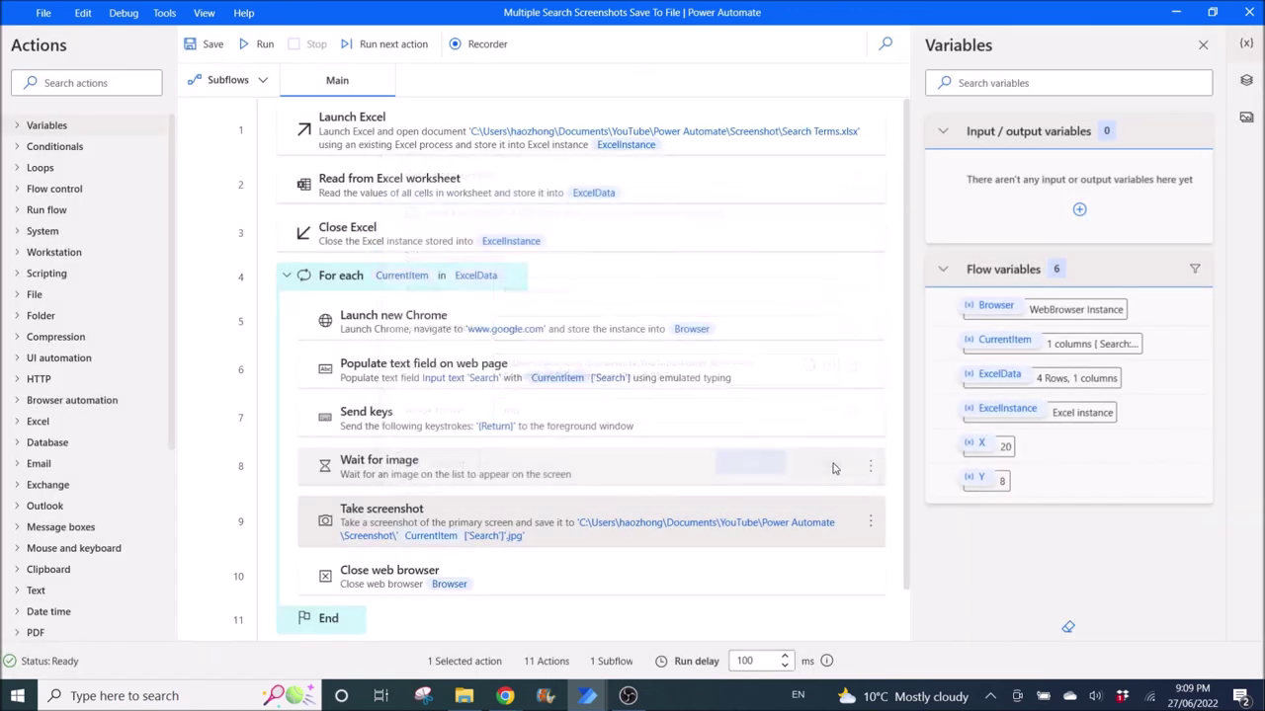
# - Review the web browser instance in the Close web browser action, close it without saving, and look over the flow through its end
pyautogui.doubleClick(508, 573)
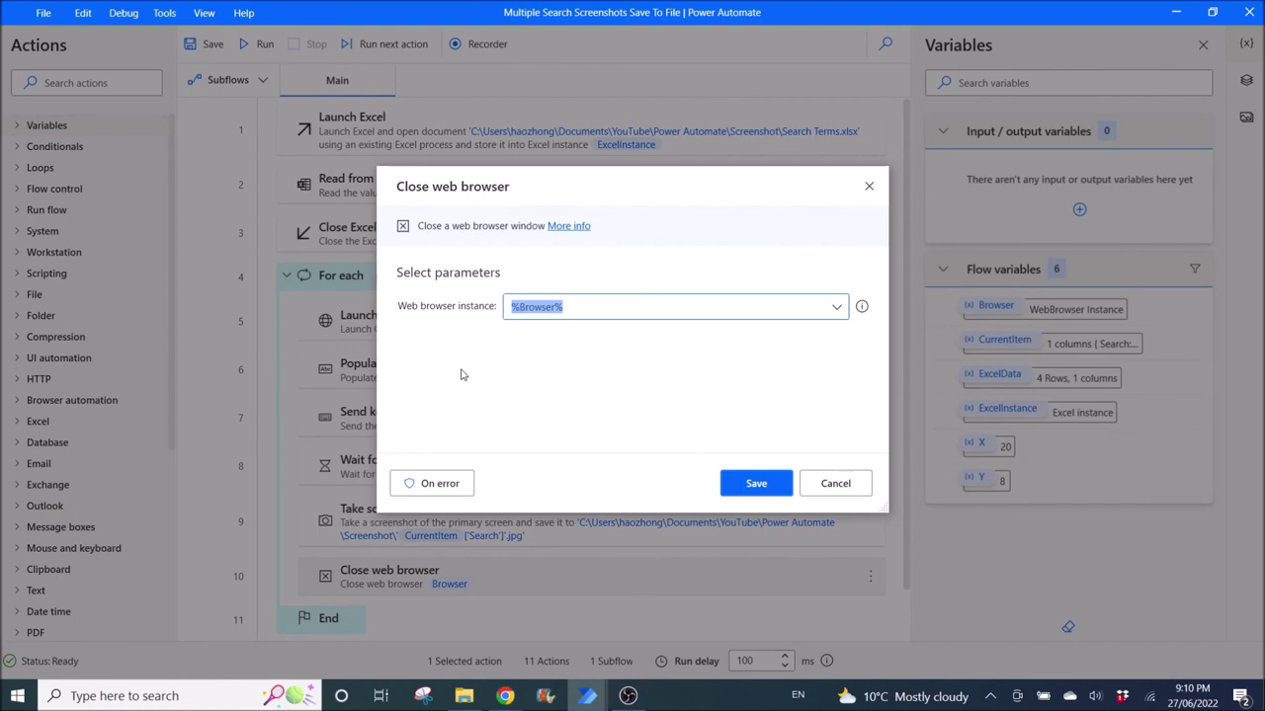
pyautogui.click(835, 489)
pyautogui.scroll(-2, 873, 464)
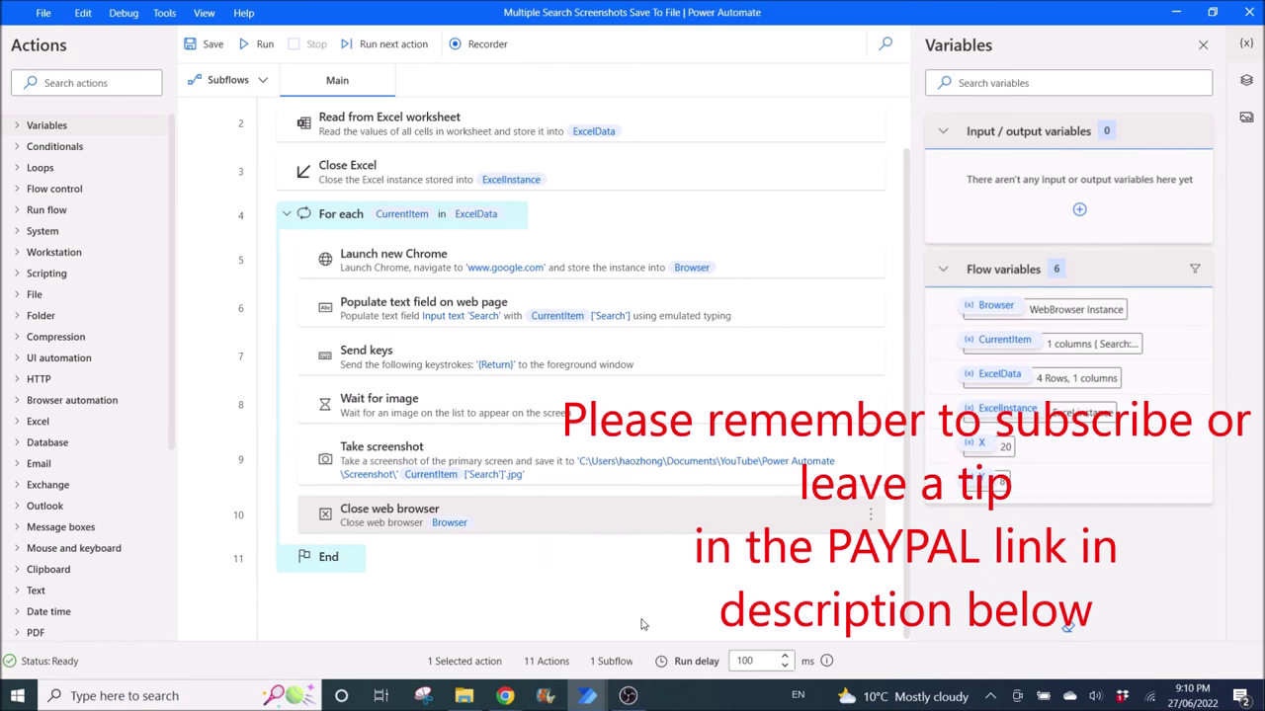
pyautogui.scroll(1, 652, 607)
pyautogui.scroll(-1, 652, 609)
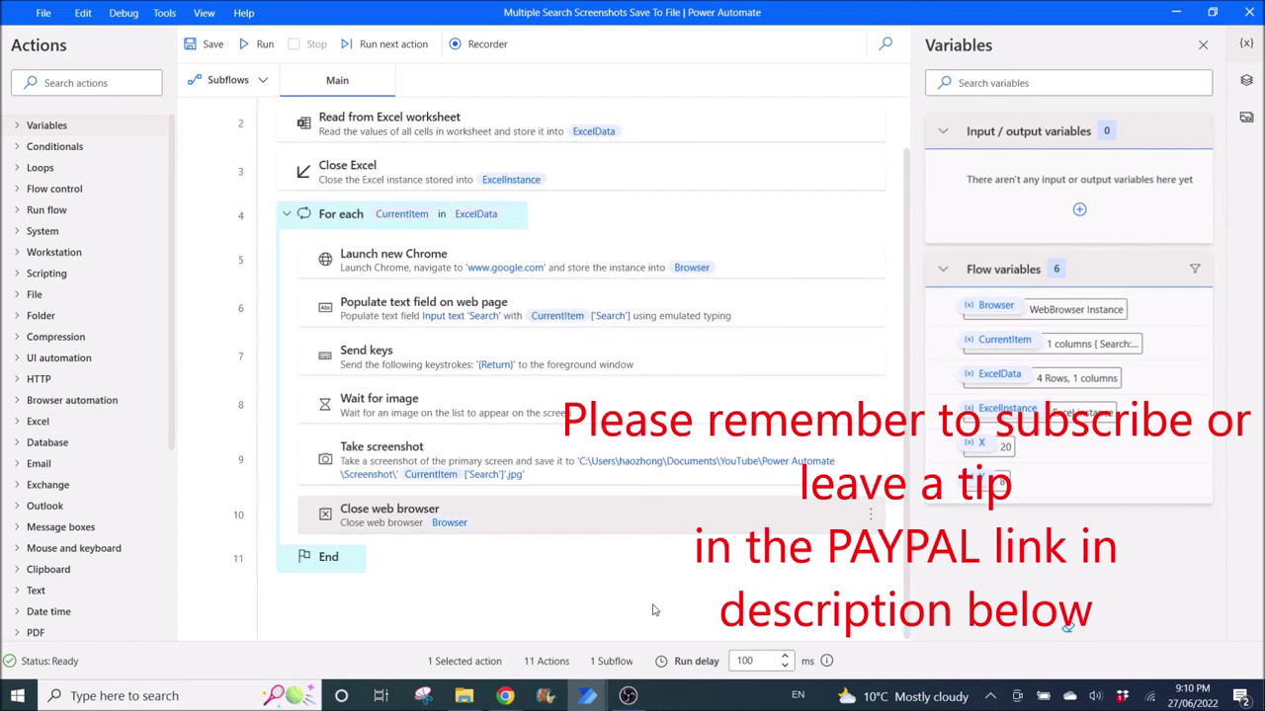